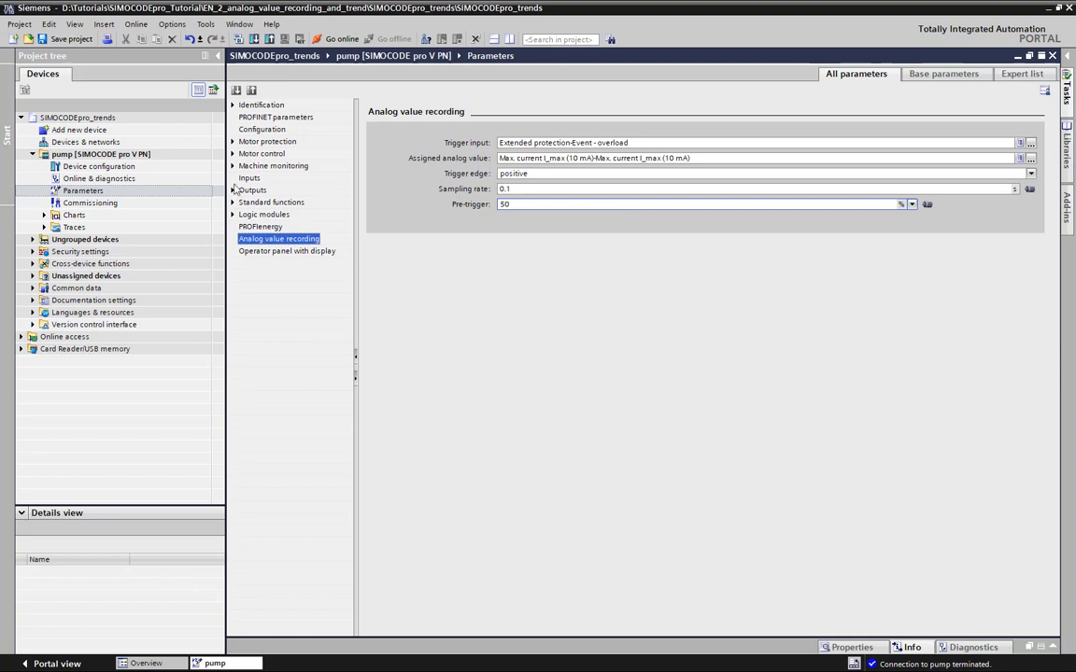
Add a new trace to the pump device and set its active configuration to Analog value recording
click(43, 228)
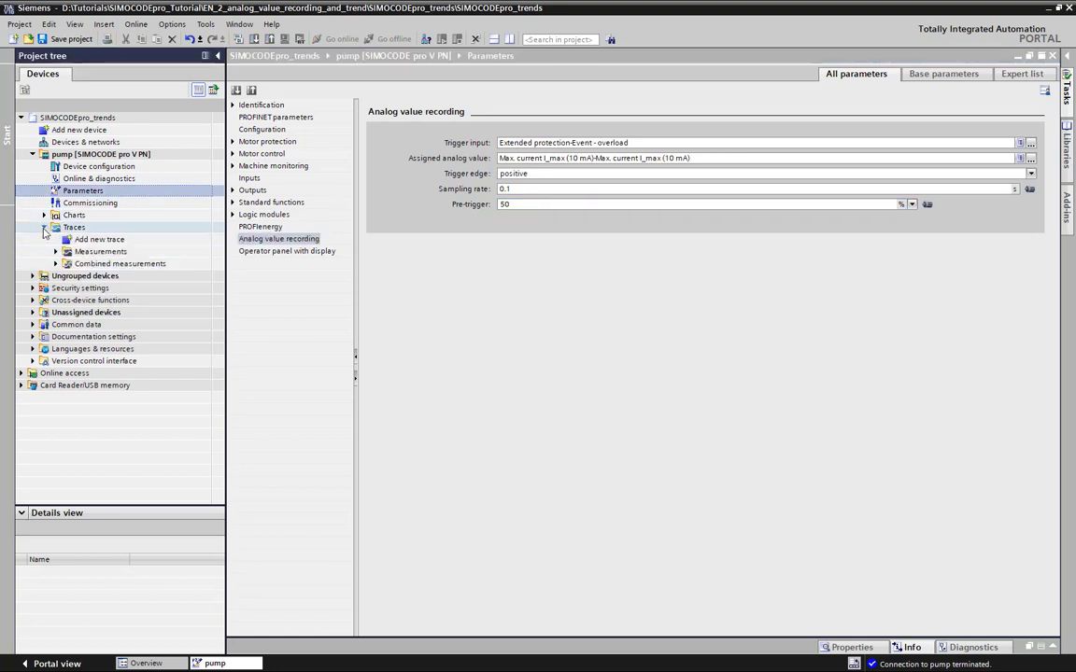
double_click(101, 240)
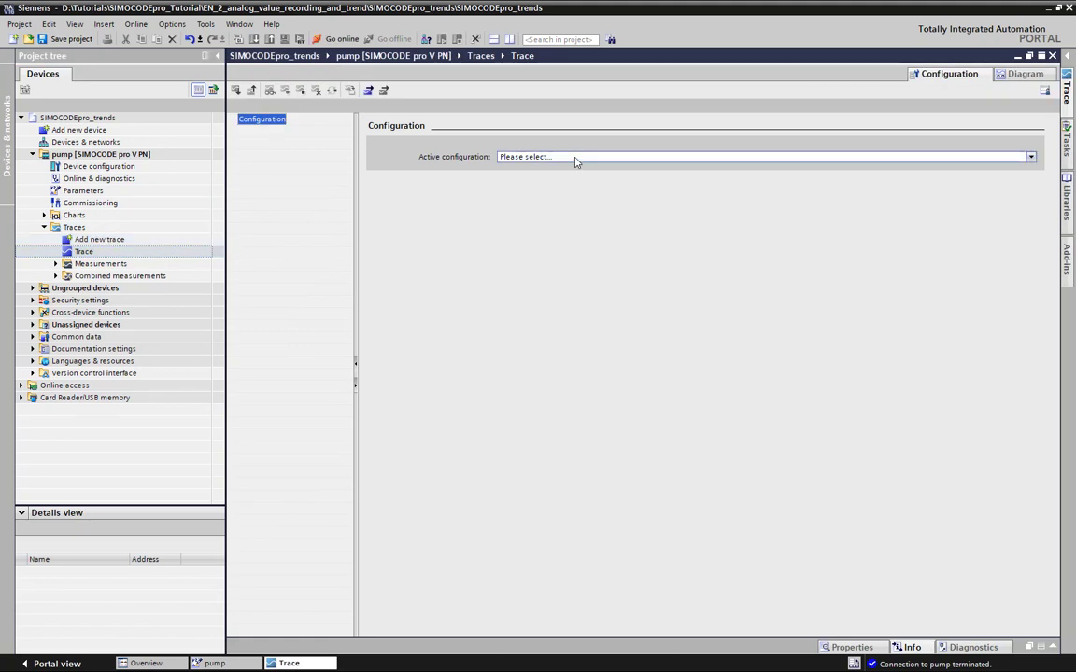
click(577, 158)
click(569, 178)
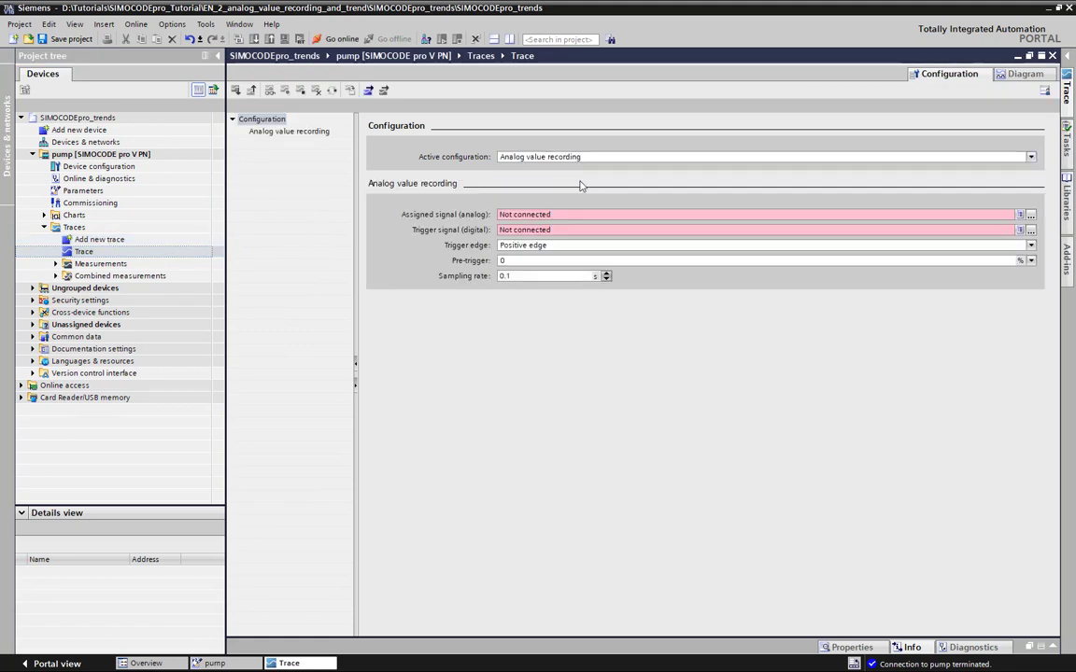
Assign Line-to-line voltage UL3-L1 from the analog measurements as the trace's analog signal
click(1027, 215)
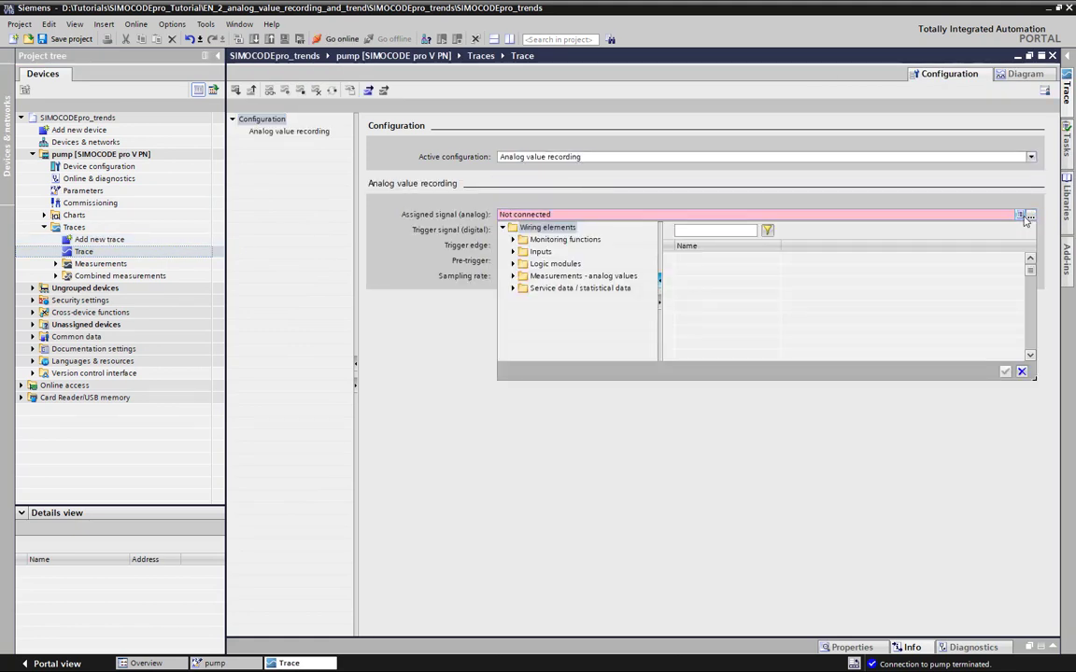
click(524, 277)
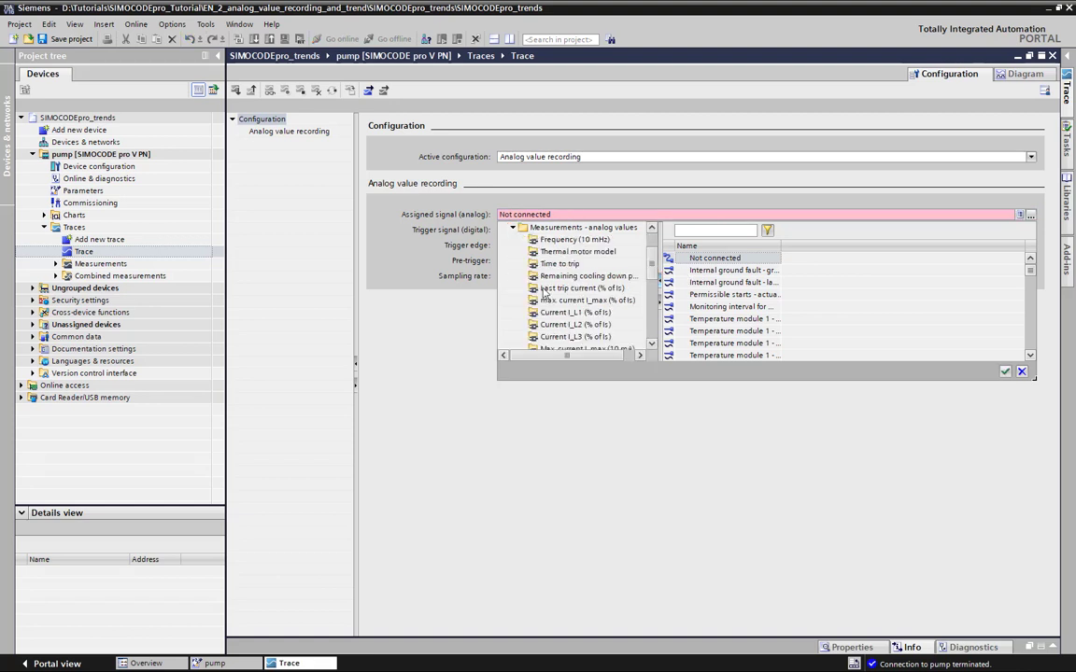
scroll(545, 293, down, 2)
scroll(544, 293, down, 3)
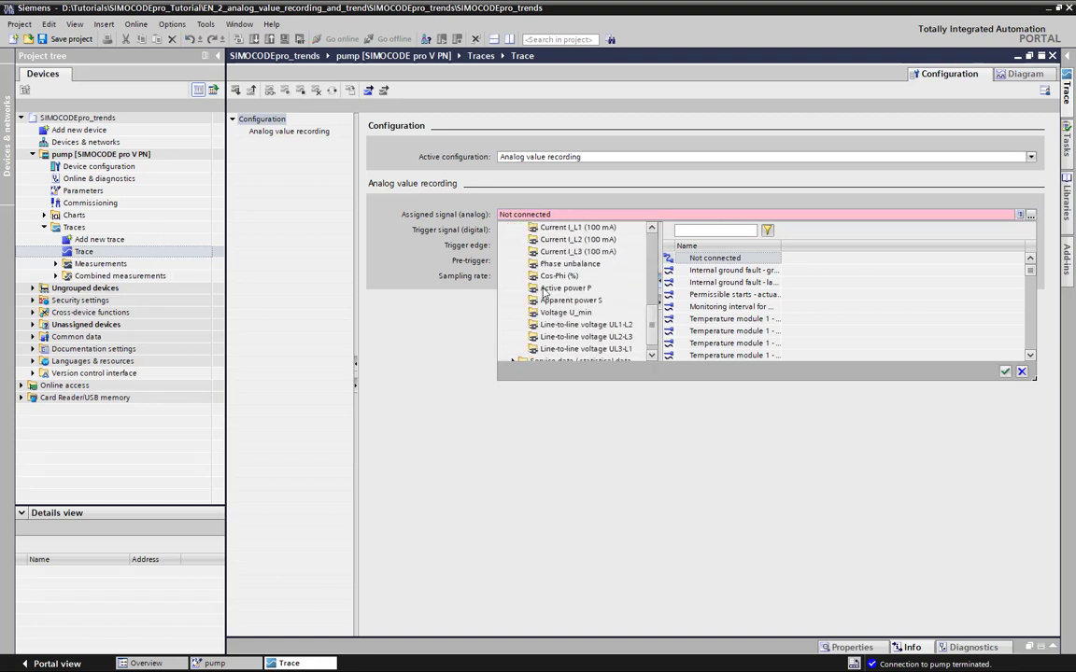
click(588, 349)
double_click(724, 259)
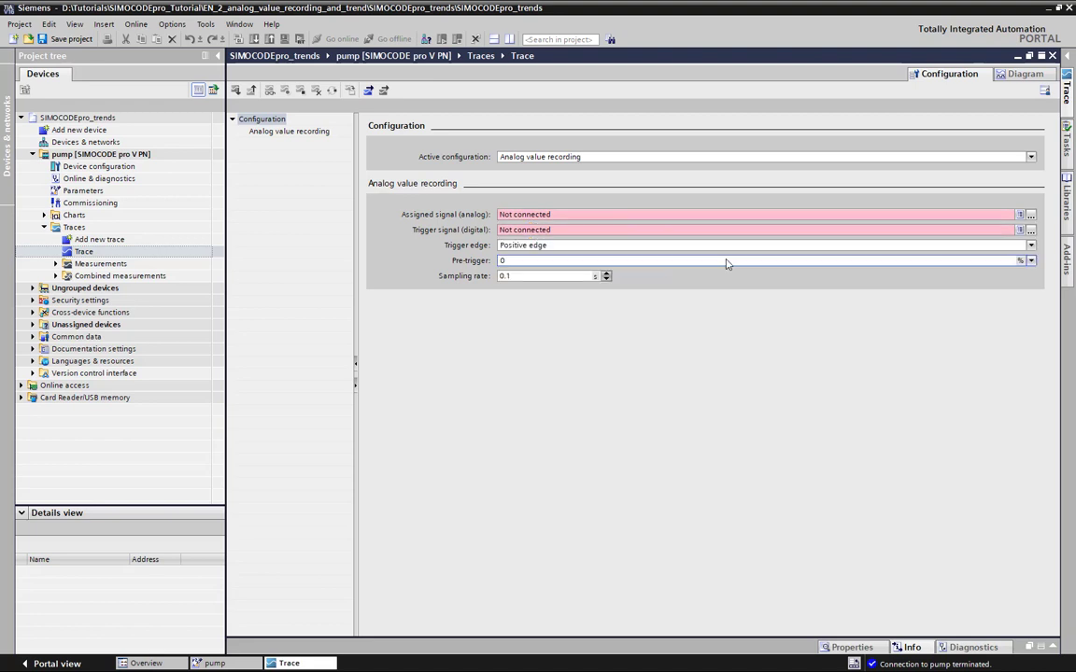
Set the trace's digital trigger signal to Event - overload from Extended protection
click(1031, 229)
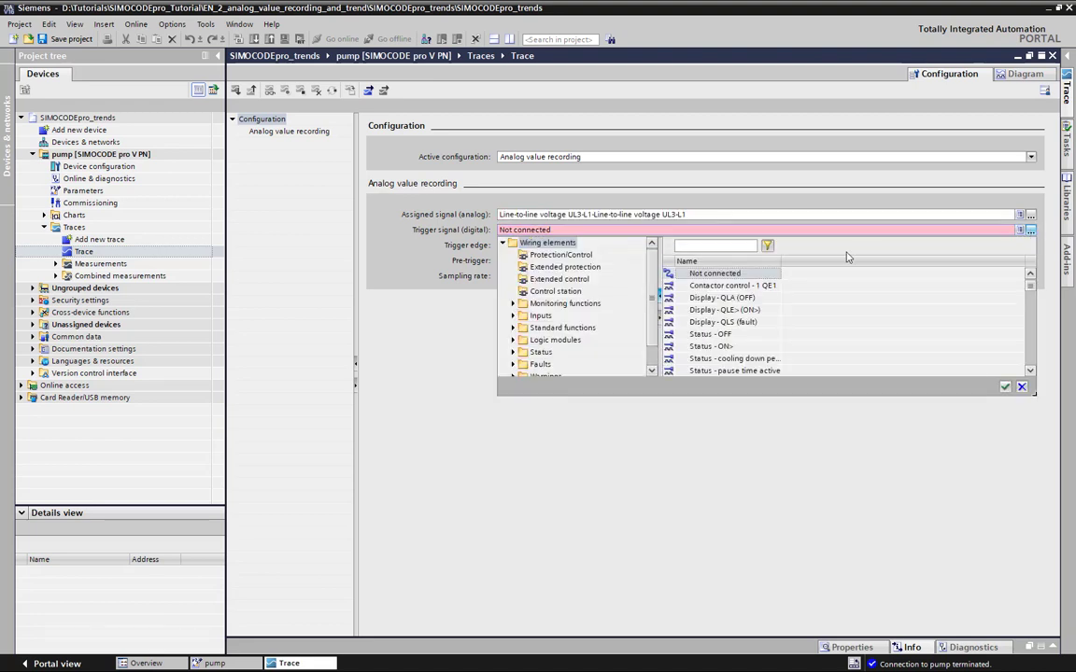
click(544, 269)
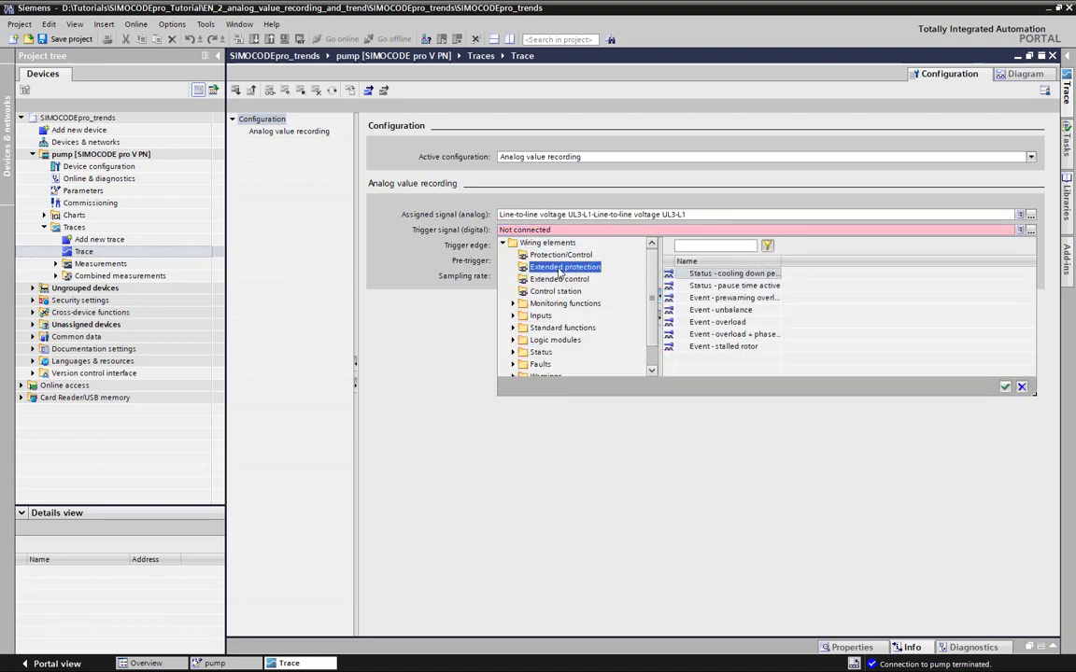
click(732, 322)
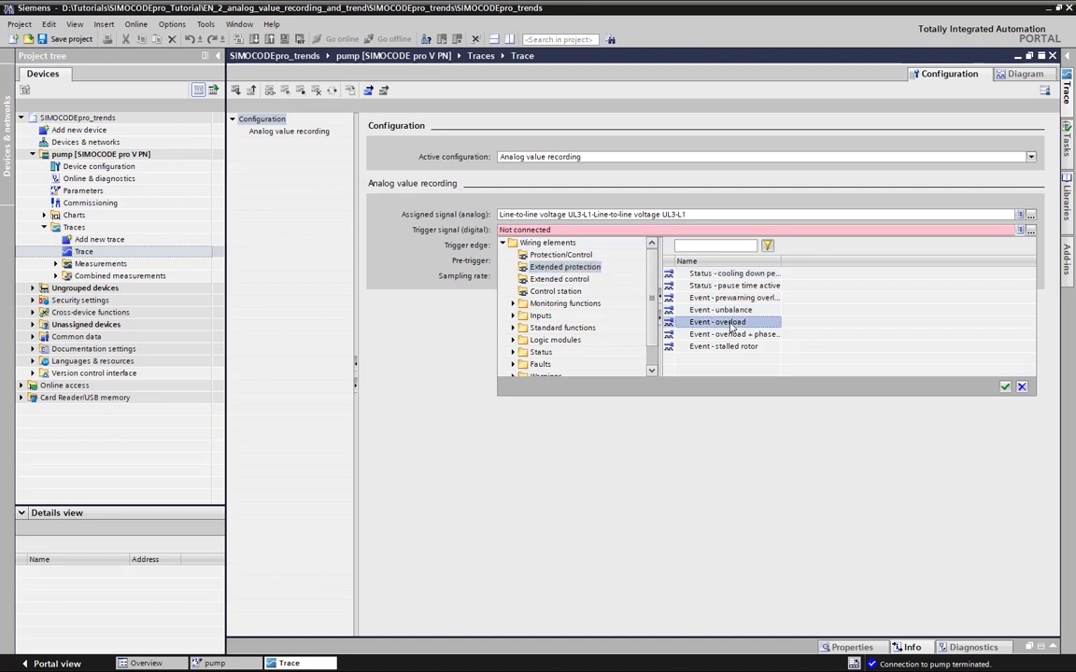
double_click(732, 322)
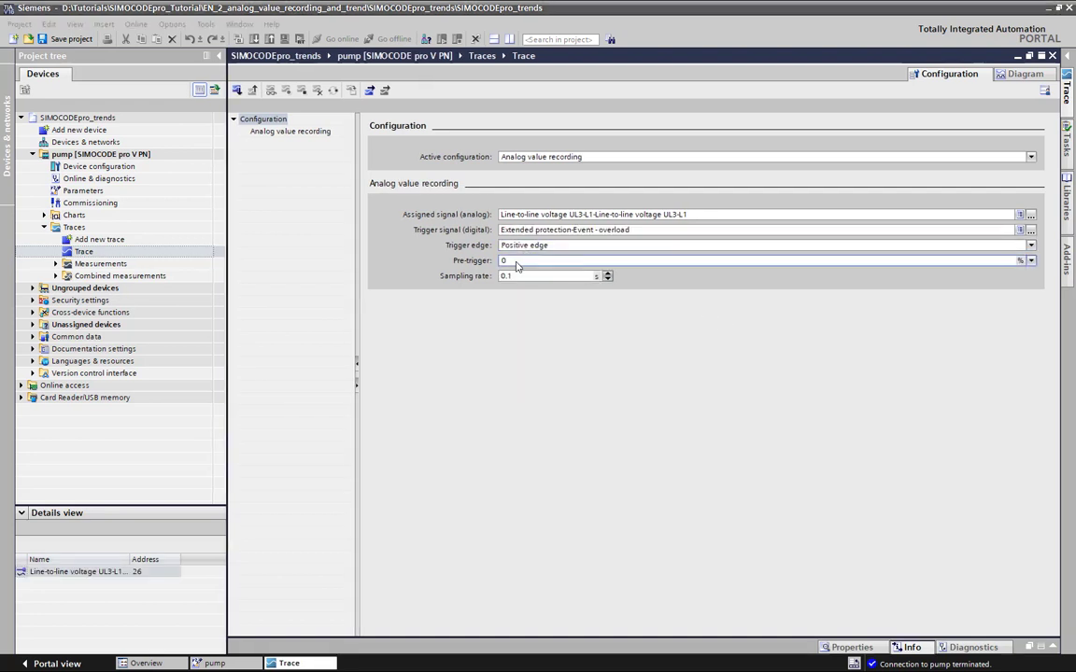
Set the trace's pre-trigger to 85 % and its sampling rate to 0.3 s
click(516, 265)
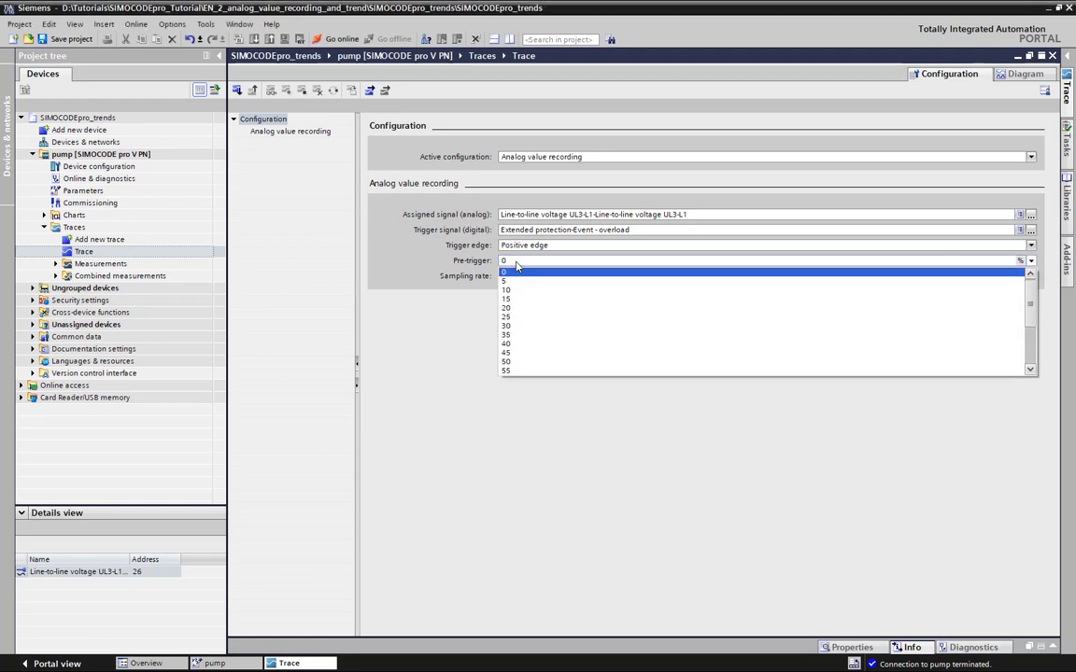
scroll(523, 327, down, 3)
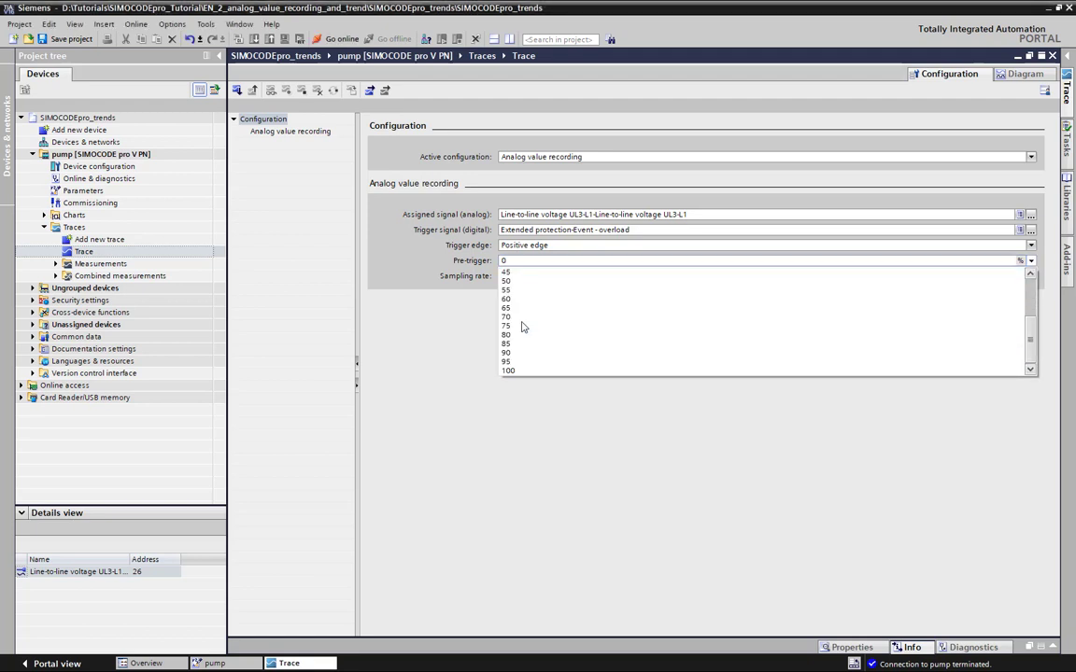
click(517, 345)
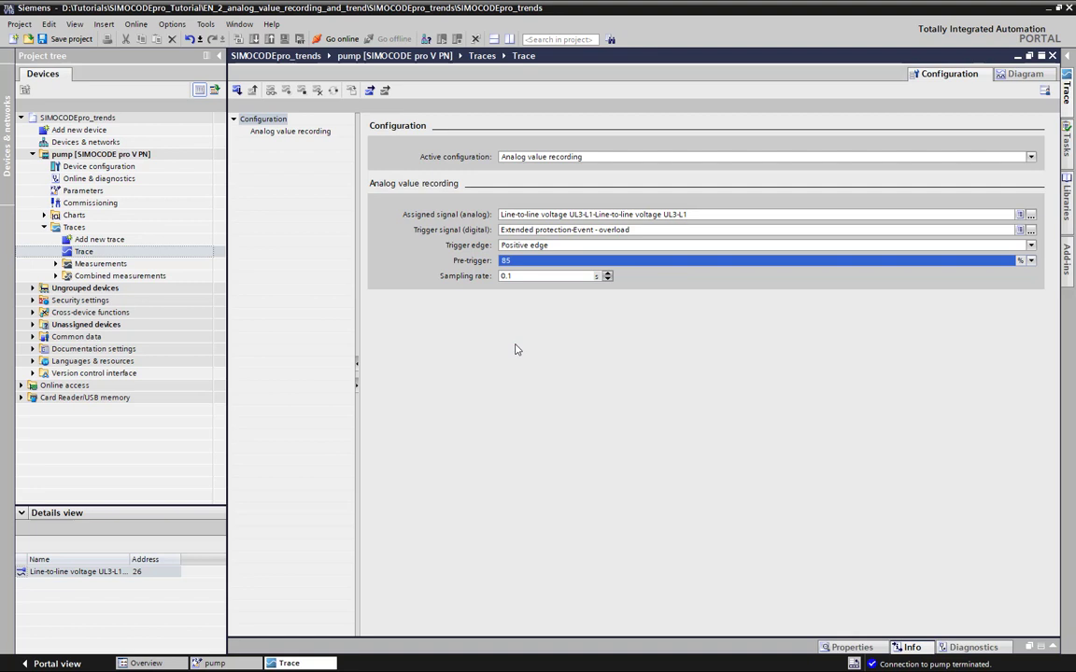
click(531, 278)
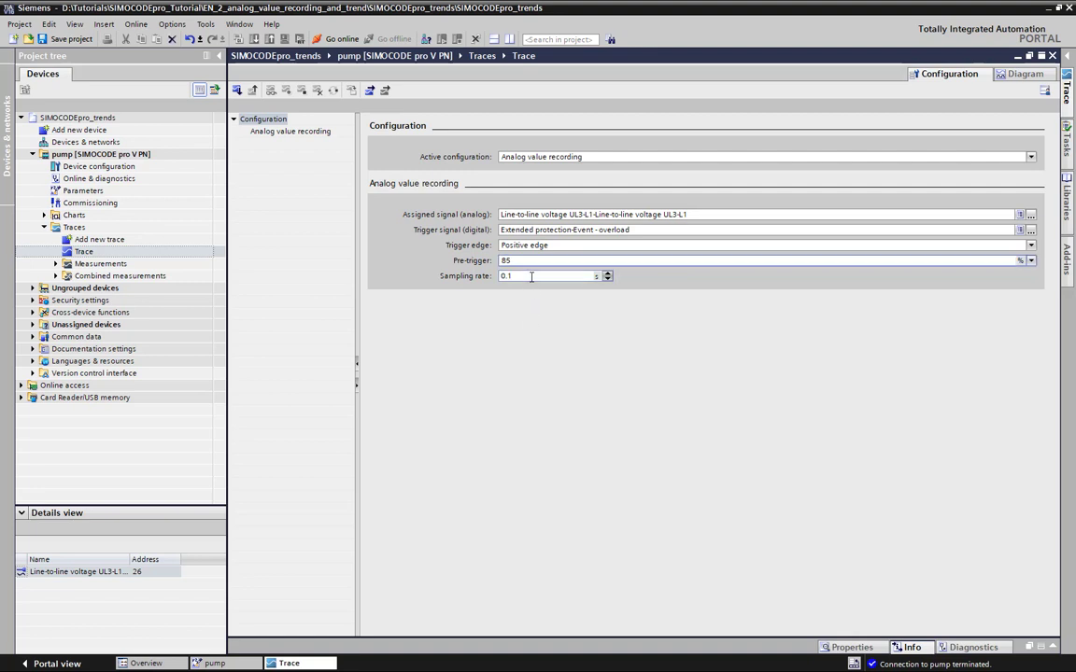
click(607, 273)
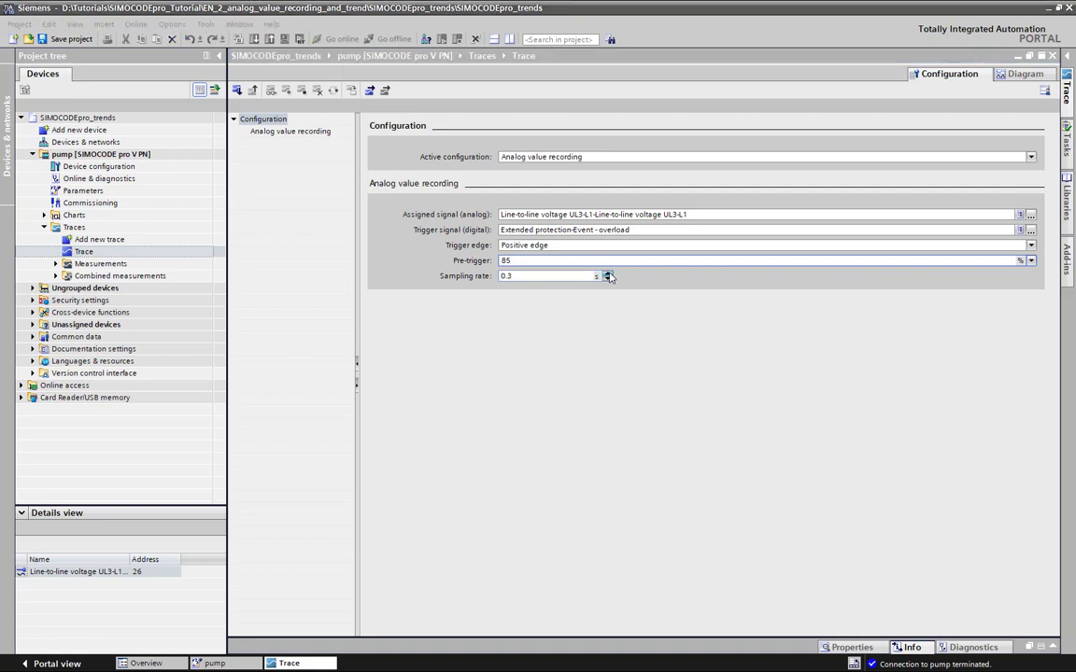
Rename the new trace as Voltage@Overload
click(156, 253)
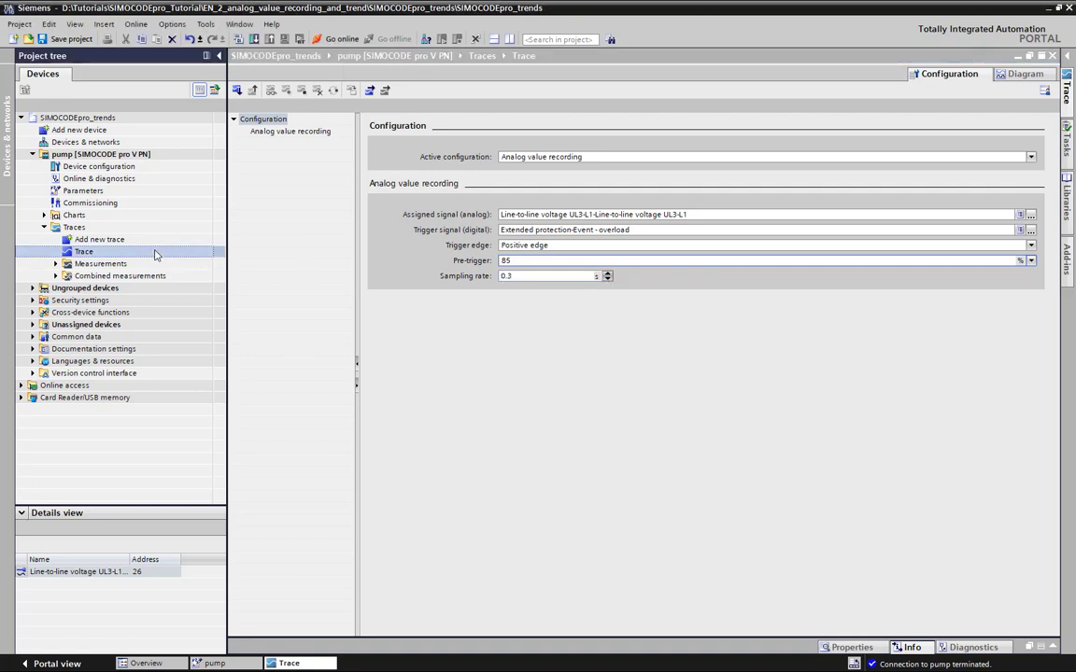
click(156, 253)
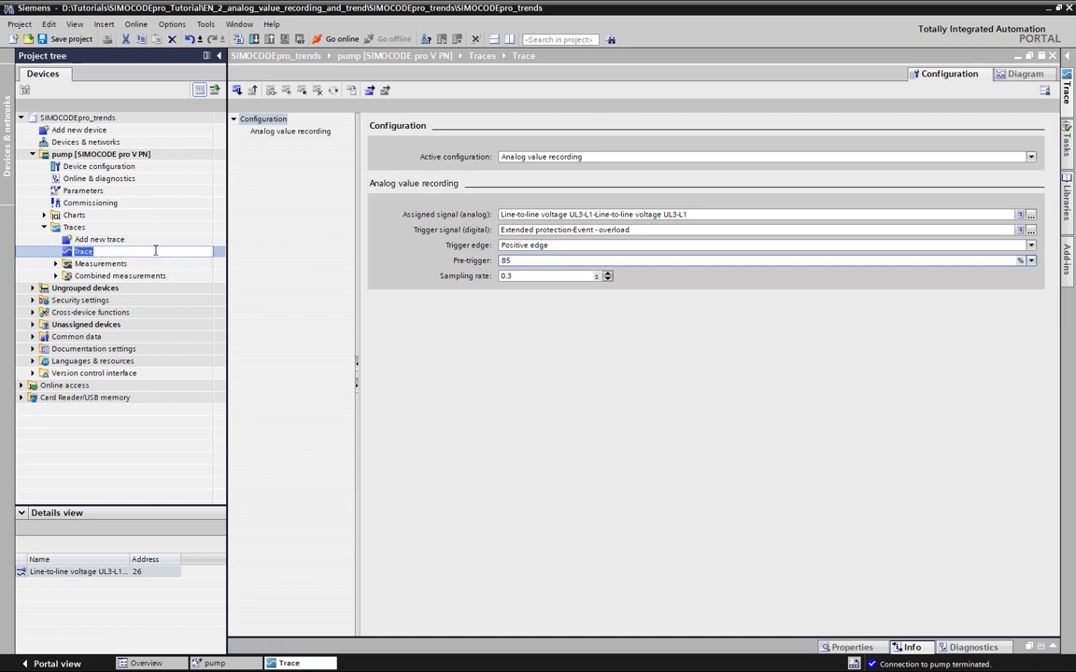
text(Voltage@Overload)
key(Return)
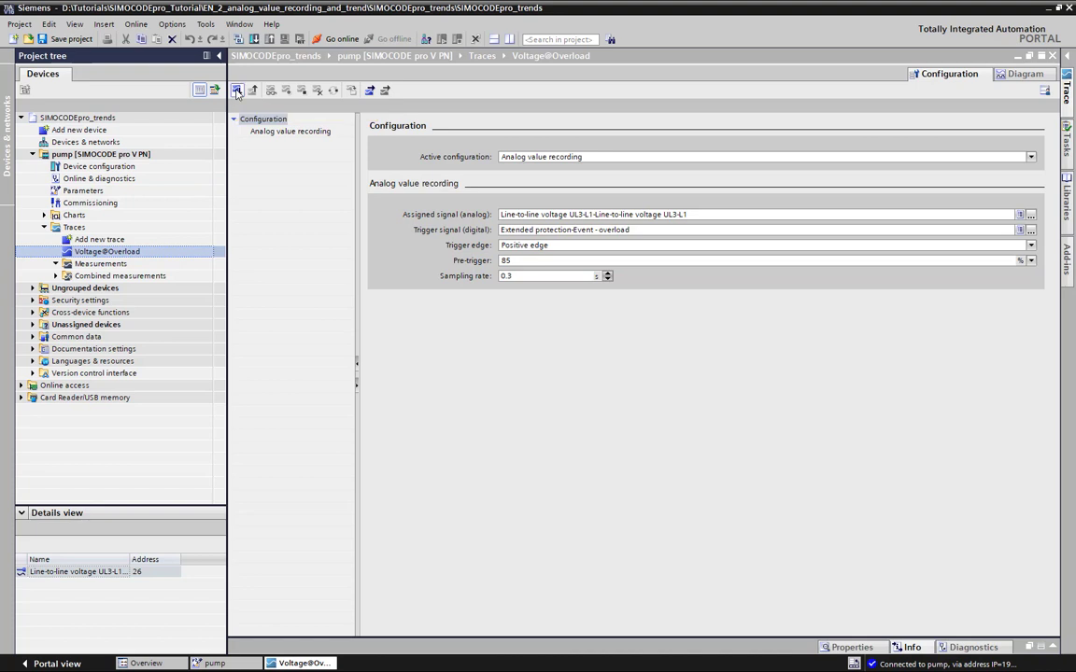
Transfer the Voltage@Overload trace configuration to the pump device, then disconnect from the device
click(237, 90)
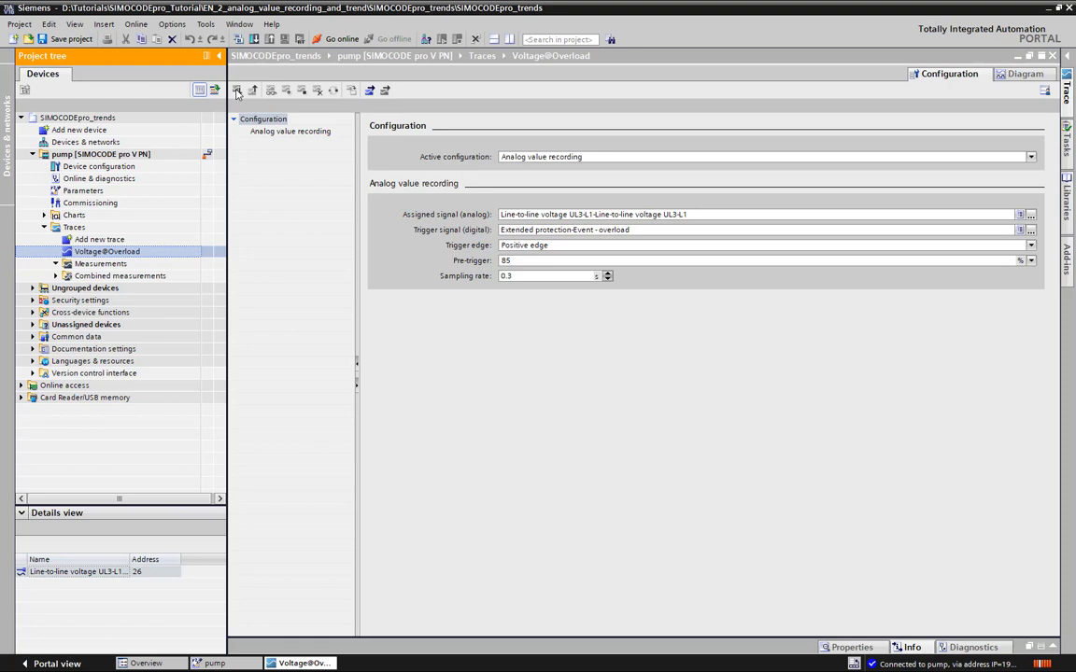
click(236, 90)
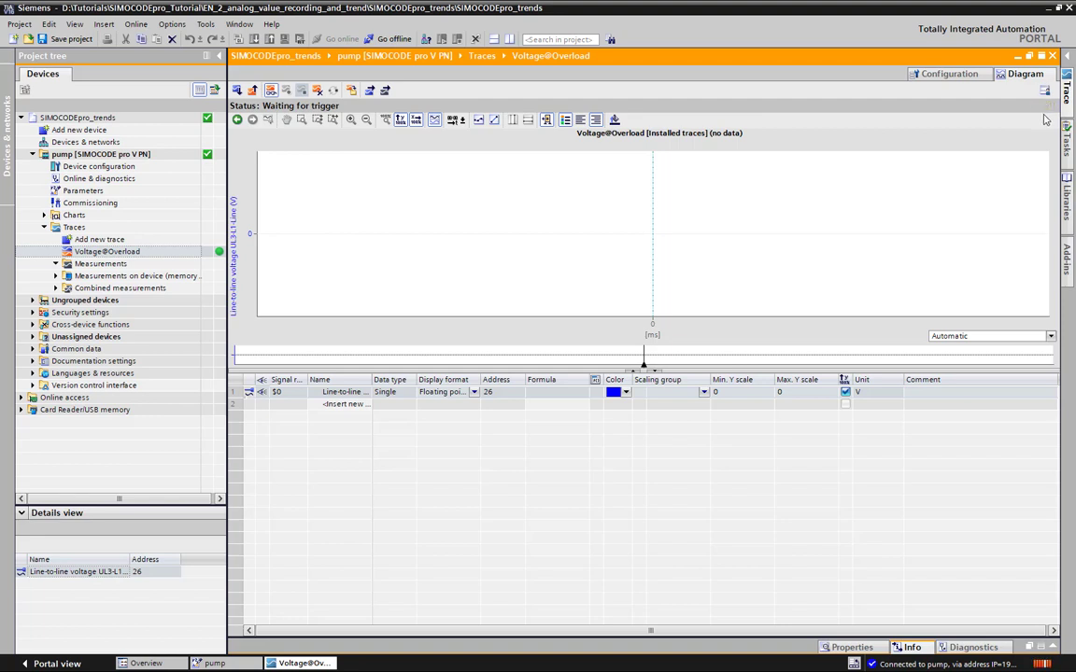
click(388, 38)
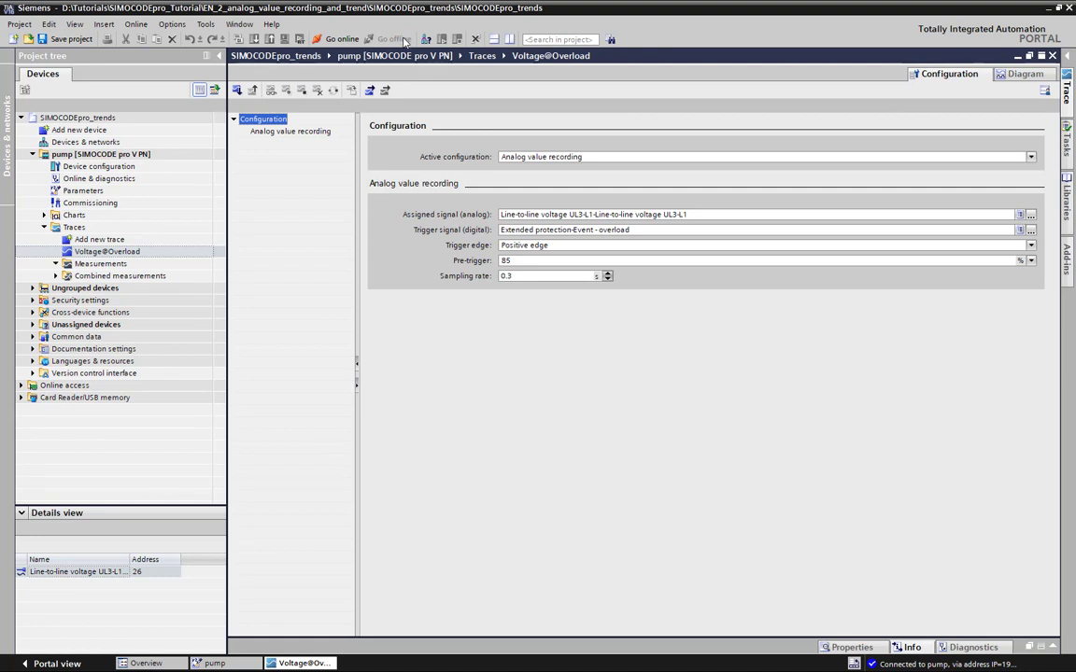
Go online with the pump and open the analog value recording stored among the measurements on the device
click(341, 39)
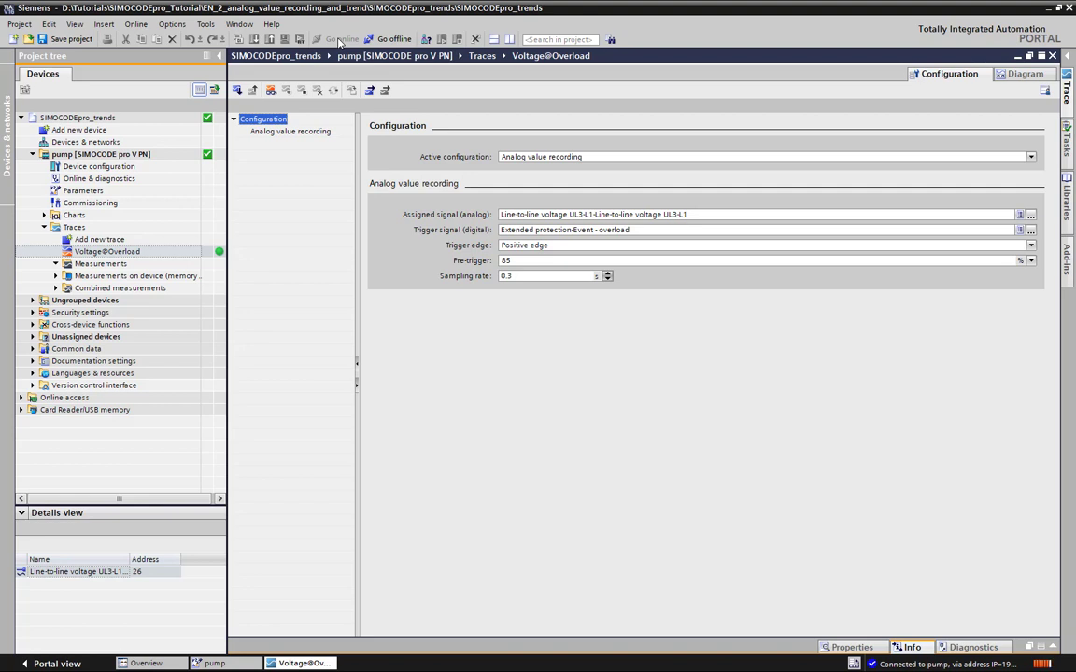
click(56, 280)
click(56, 277)
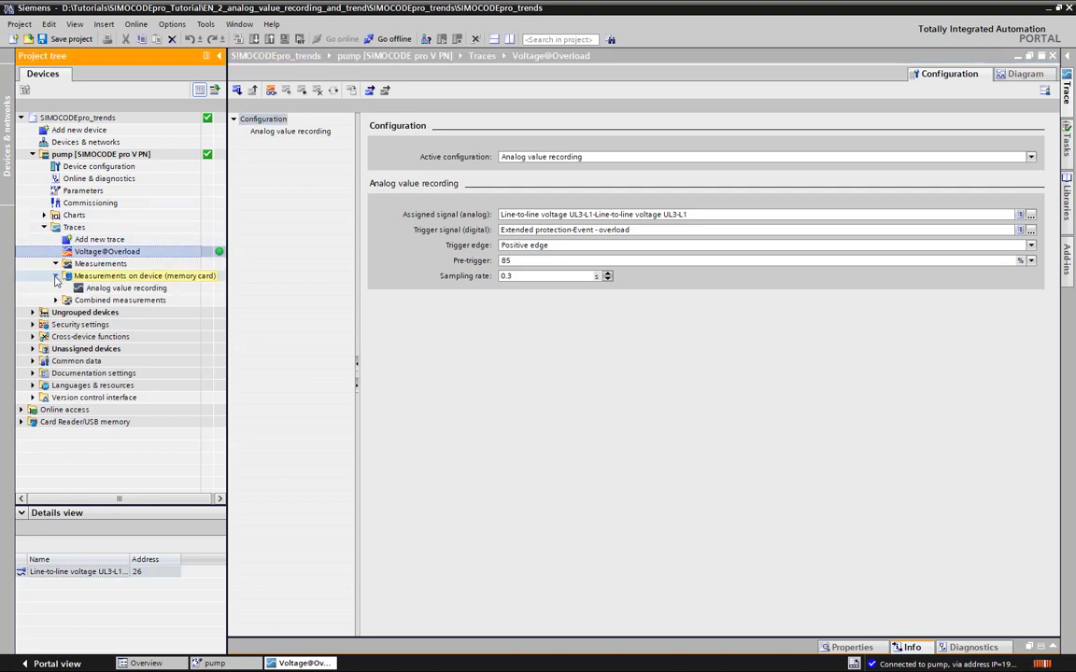
click(131, 289)
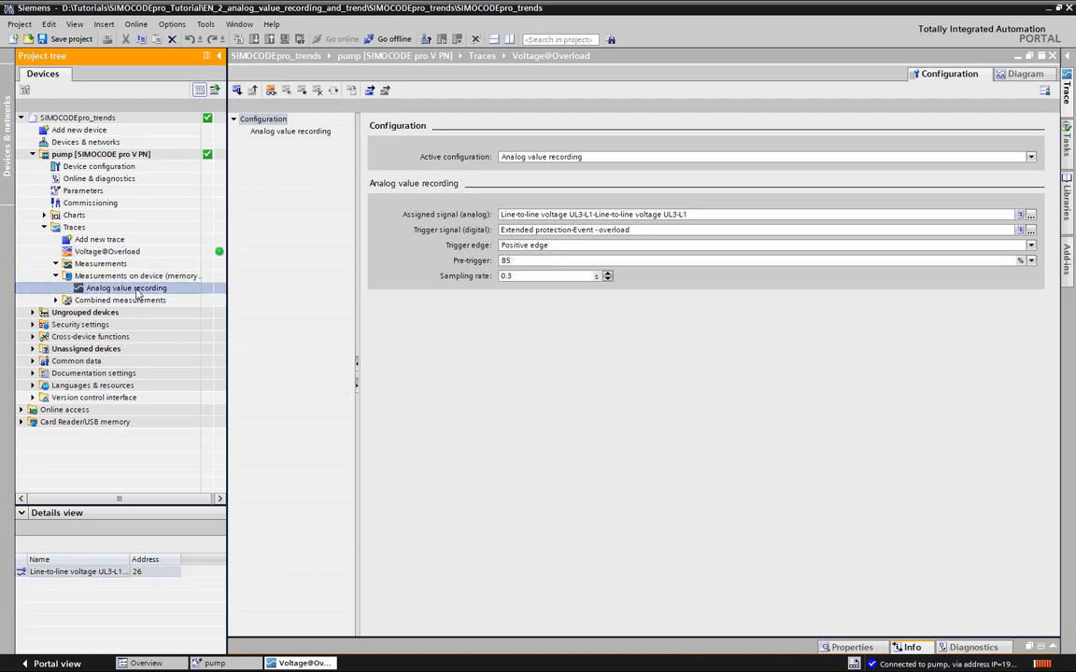
double_click(130, 288)
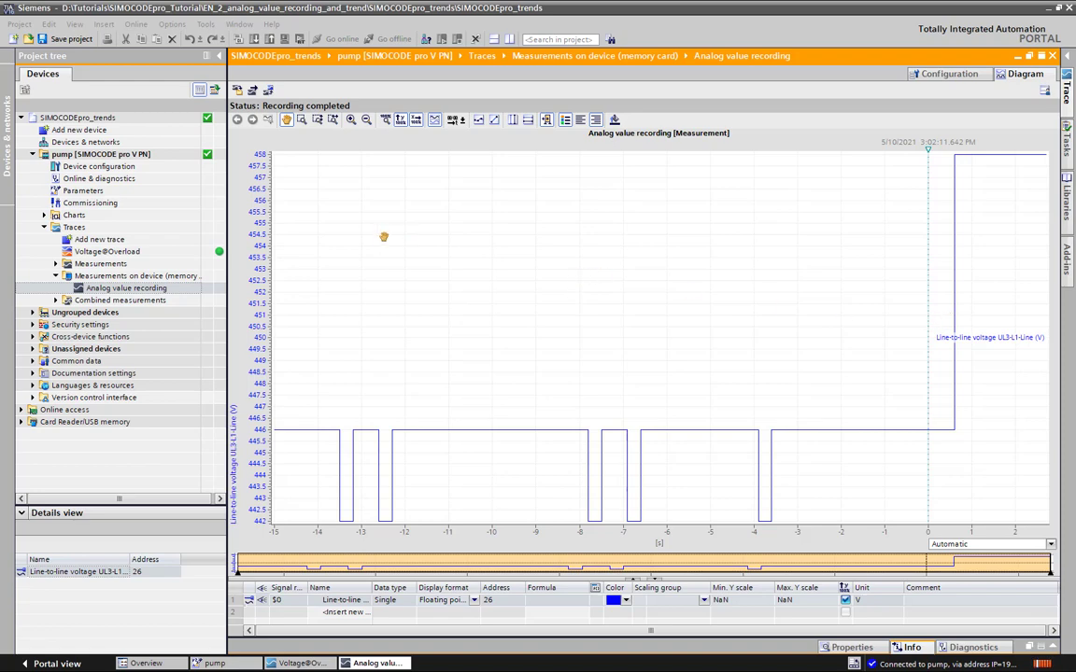
Add the device's analog value recording to the project's measurements and rename the copy Recording_1
click(238, 90)
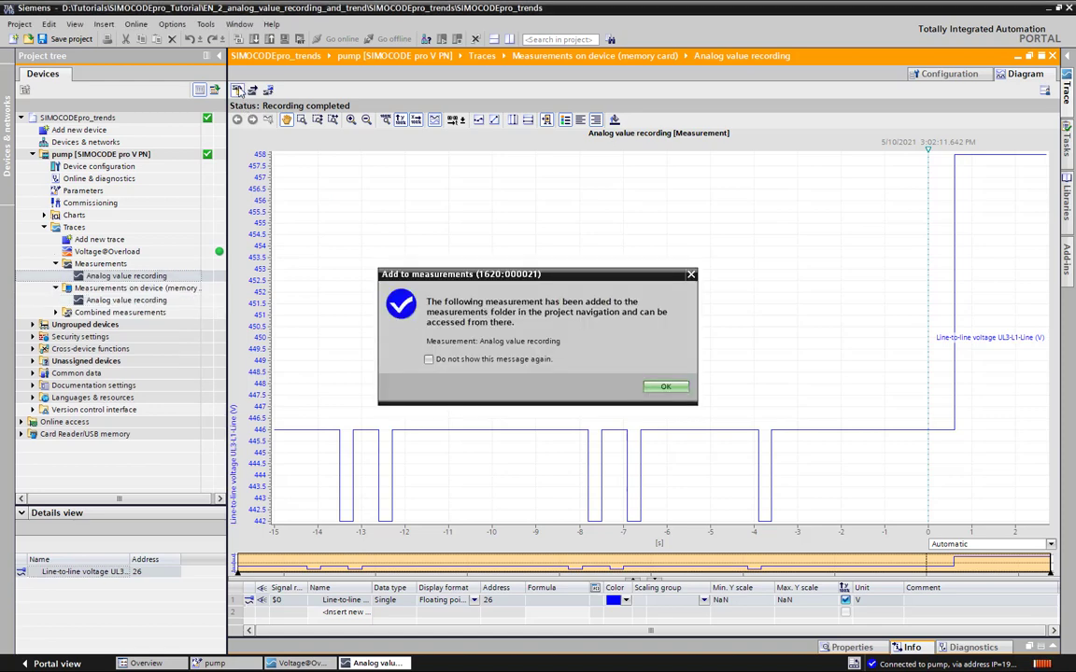
click(666, 388)
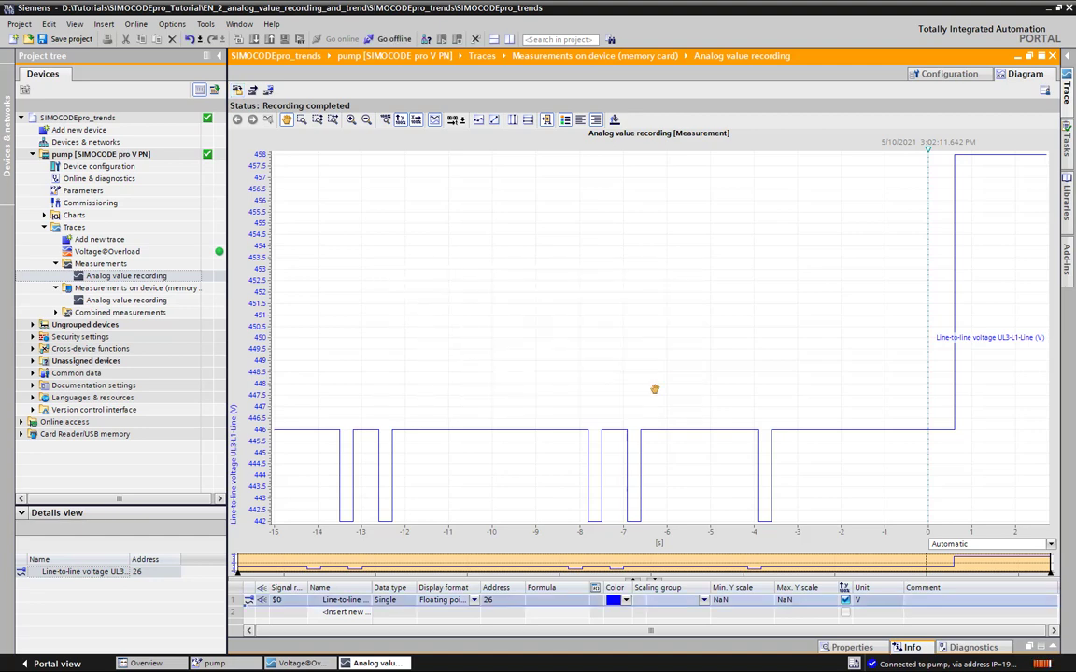
click(110, 276)
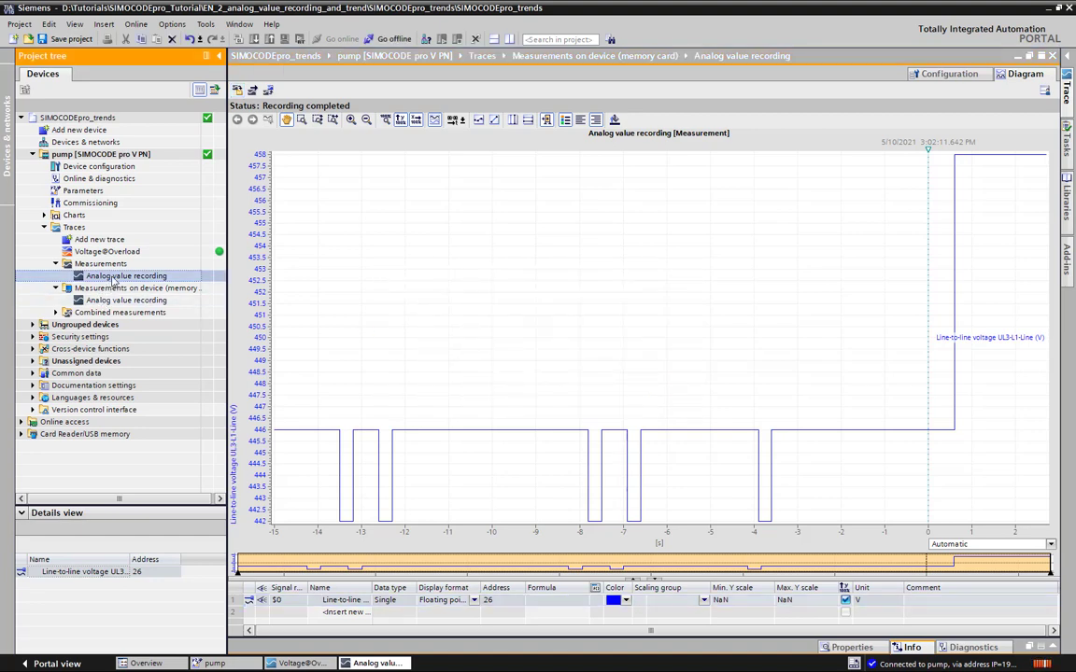
click(112, 277)
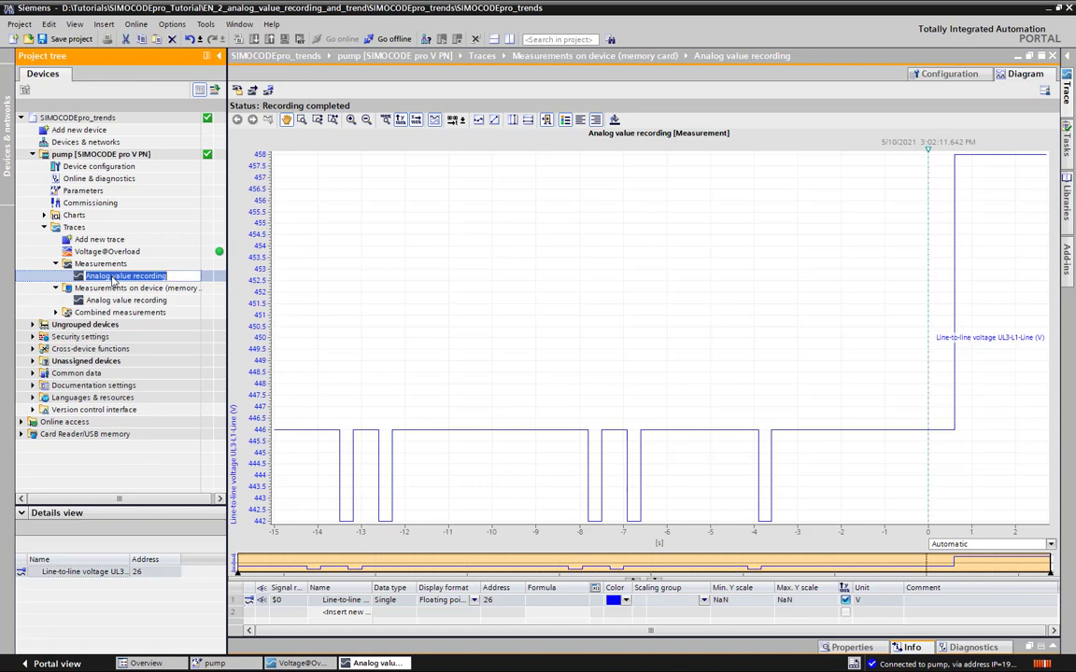
text(Reco)
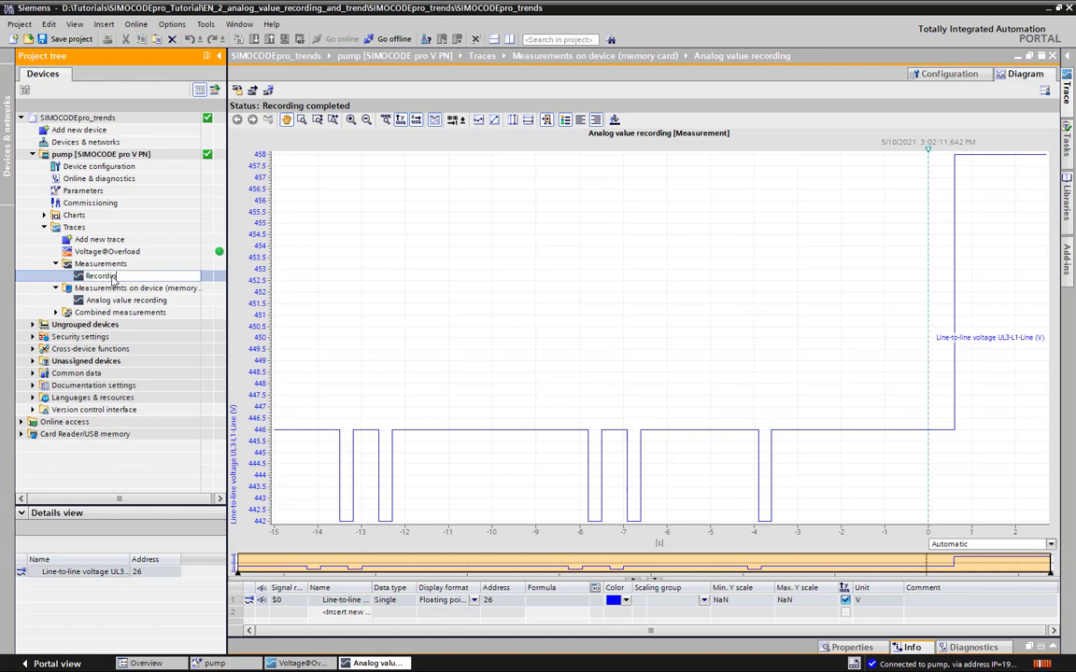
text(rding_1)
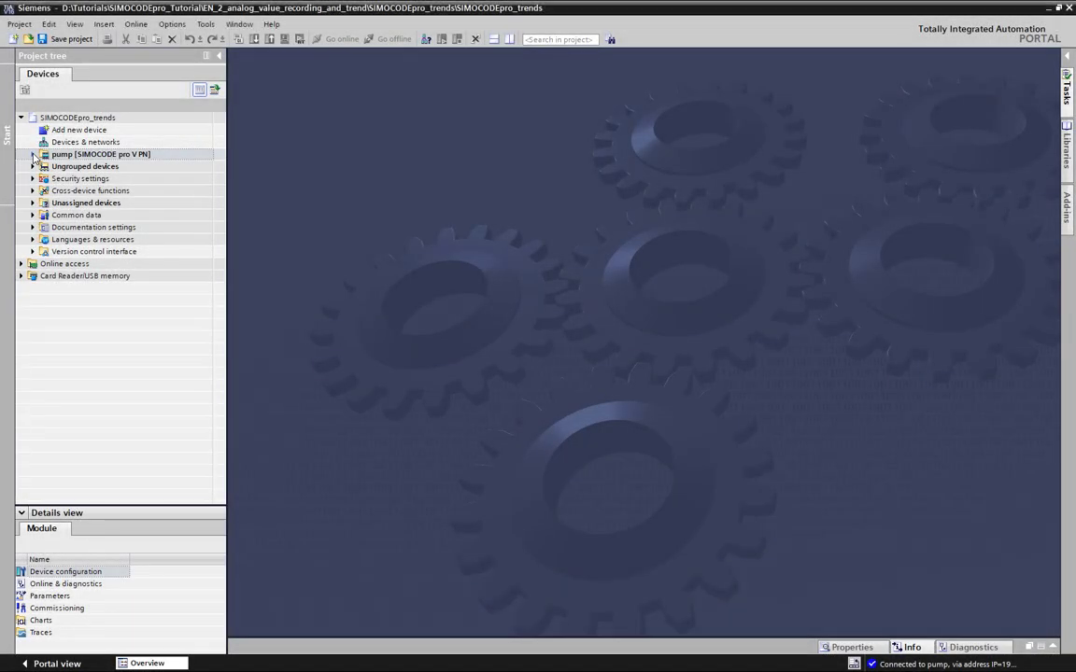
Add a new, unconfigured trace under the pump device's traces
click(32, 155)
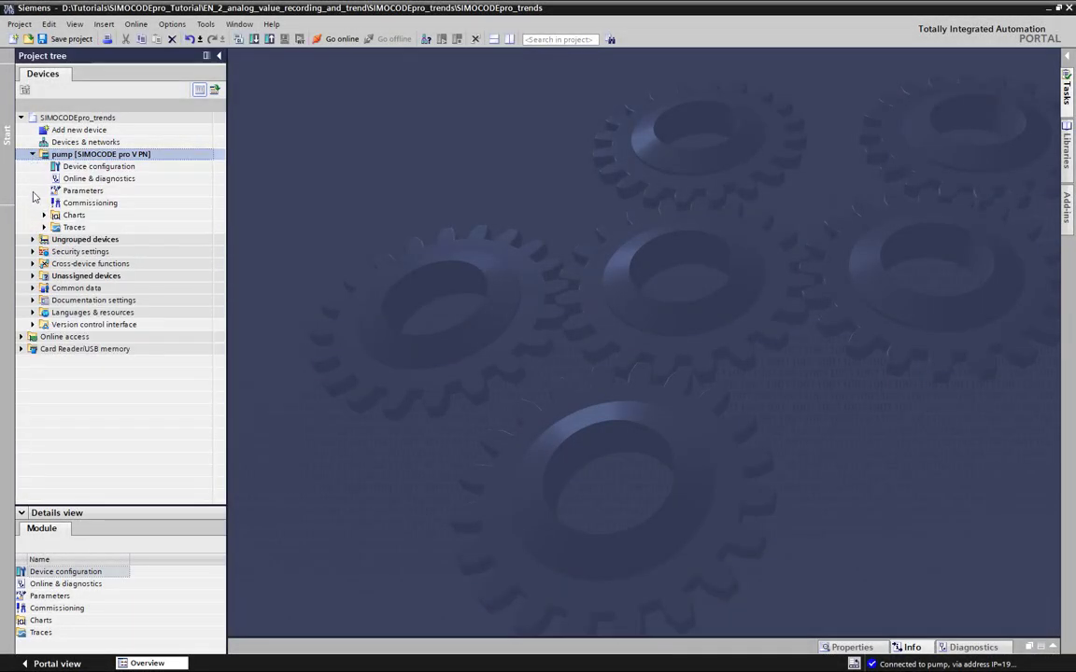
click(44, 227)
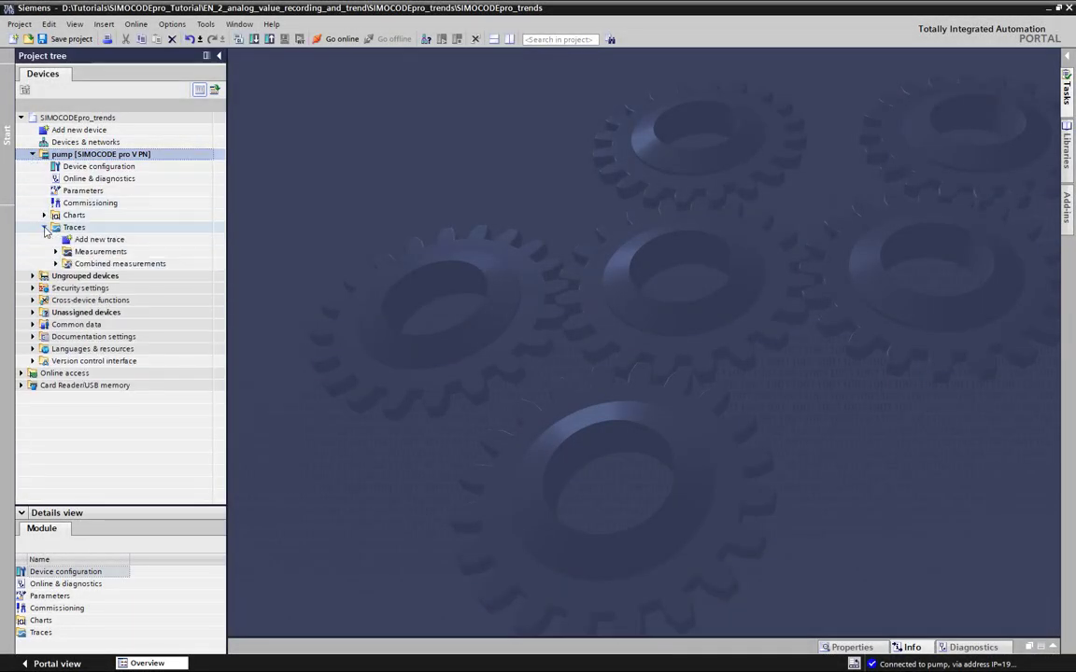
click(99, 240)
double_click(101, 241)
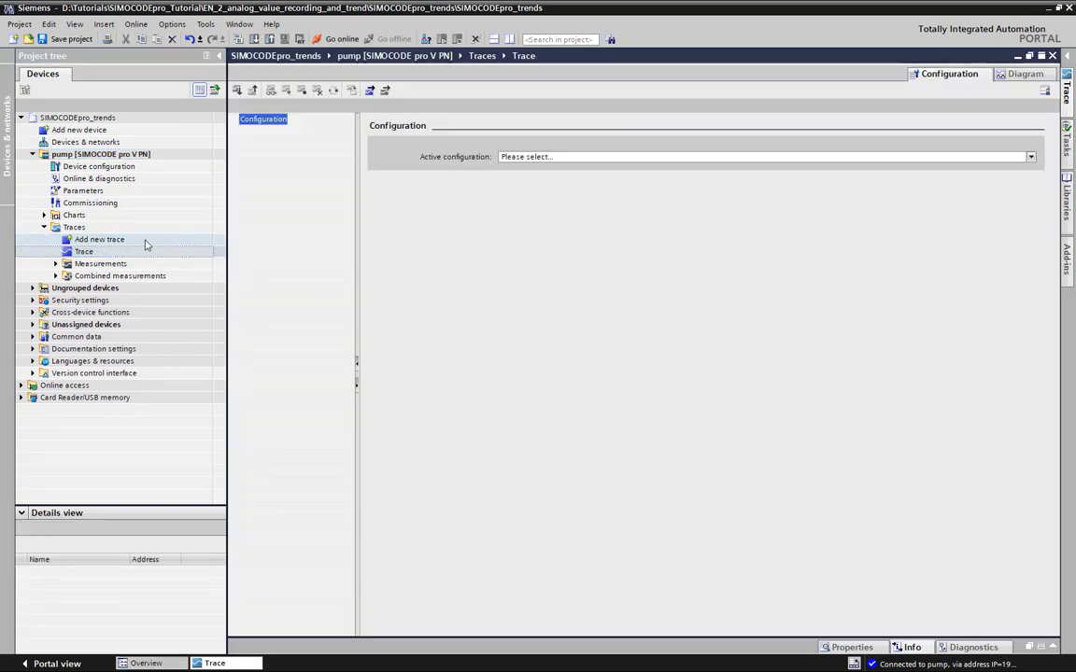
Set the new trace's active configuration to Trend view and wire Protection/Control-ON as the first monitor signal
click(533, 157)
click(522, 187)
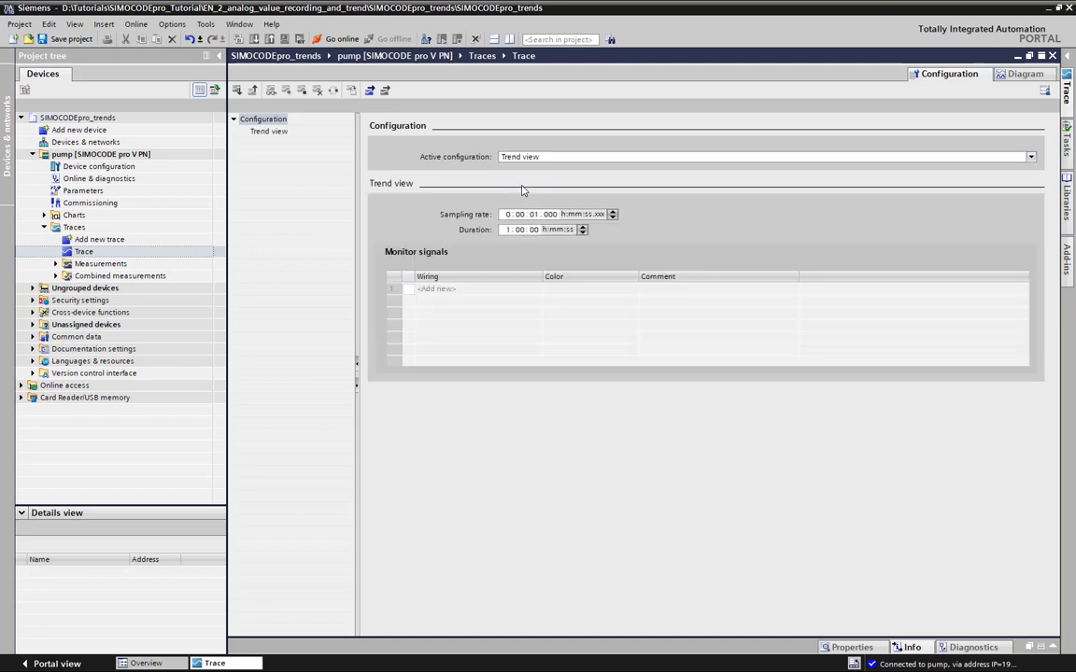
click(527, 291)
click(527, 292)
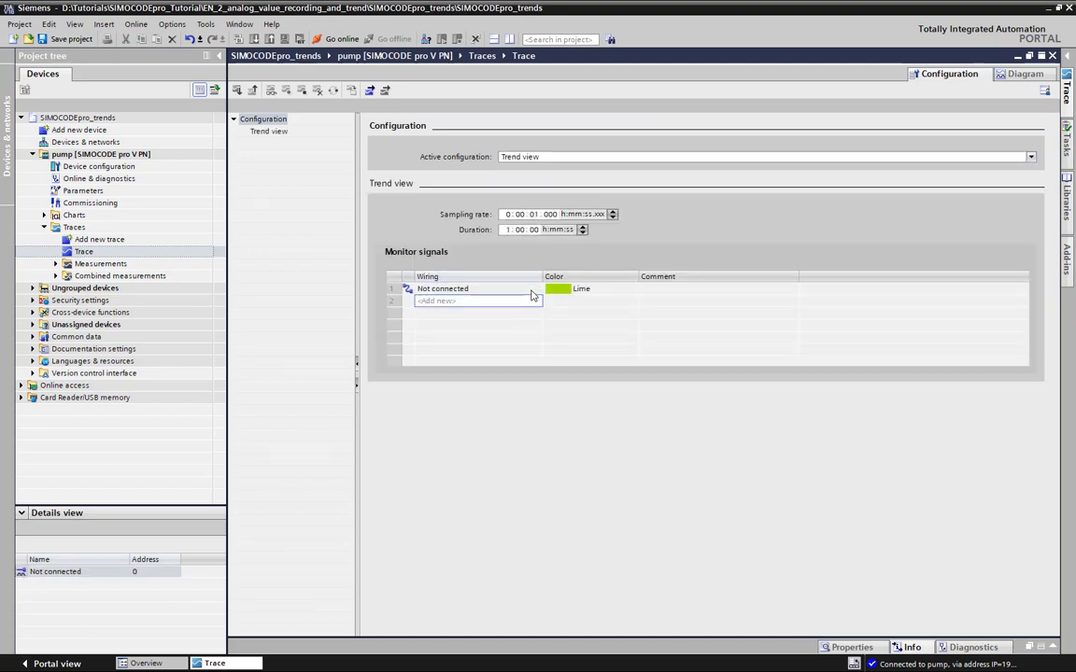
click(538, 291)
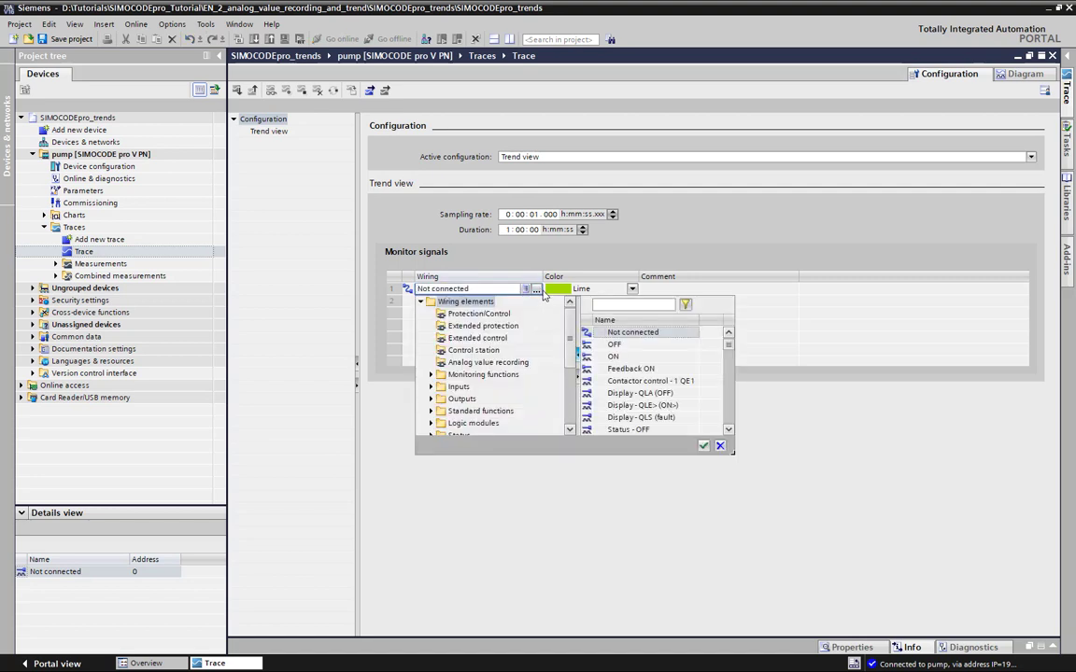
double_click(627, 359)
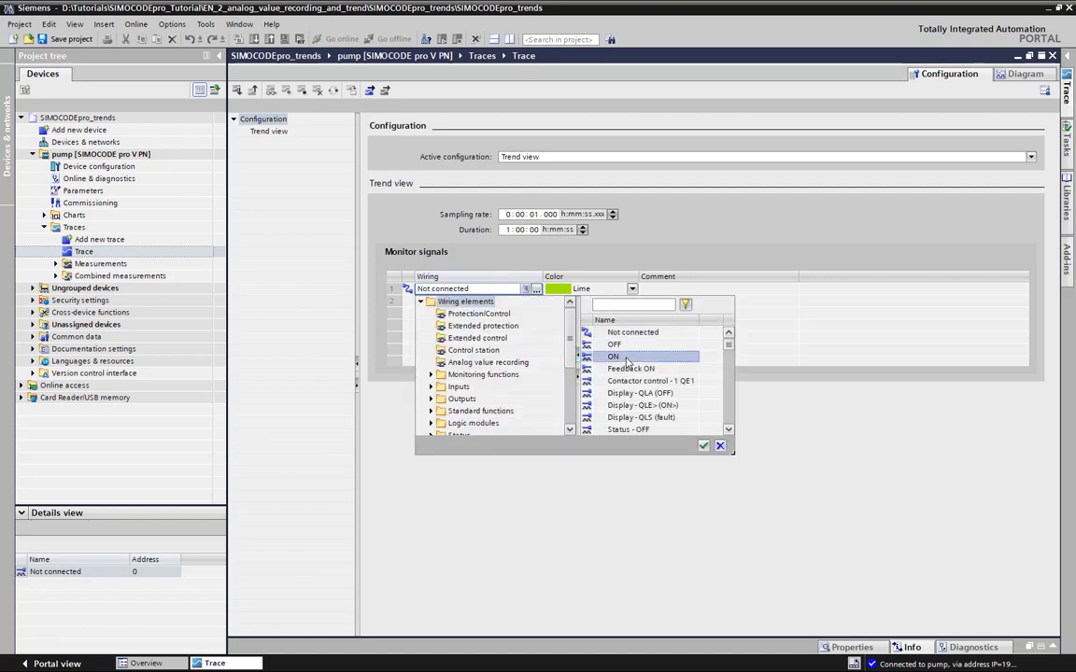
Add a second monitor signal wired to the analog measurement Current I_L1 (% of Is)
click(536, 305)
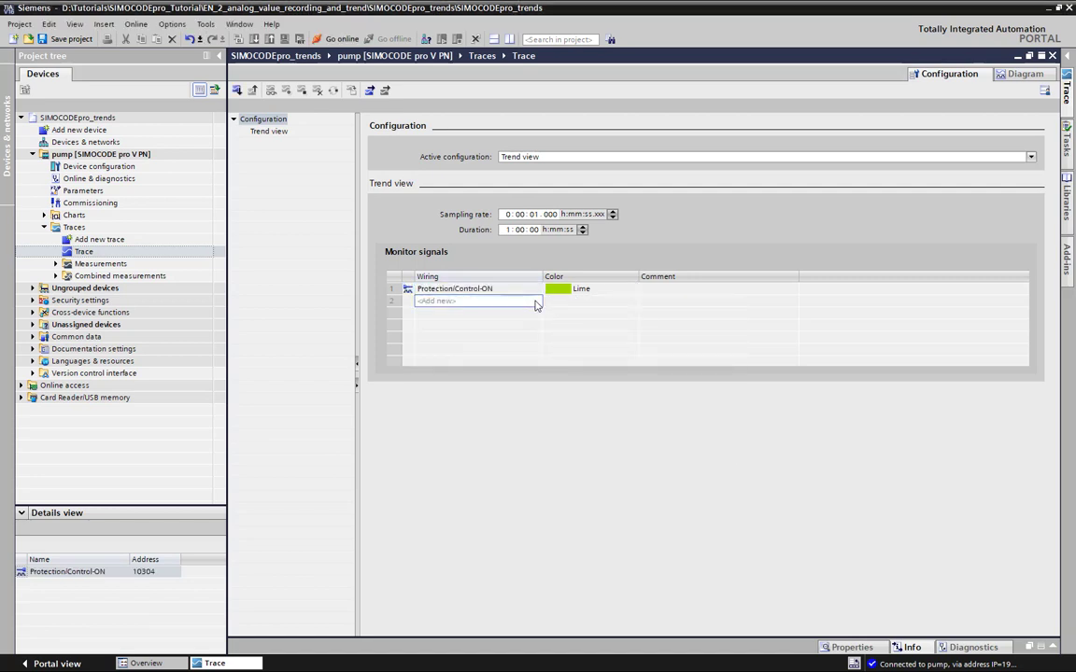
click(534, 302)
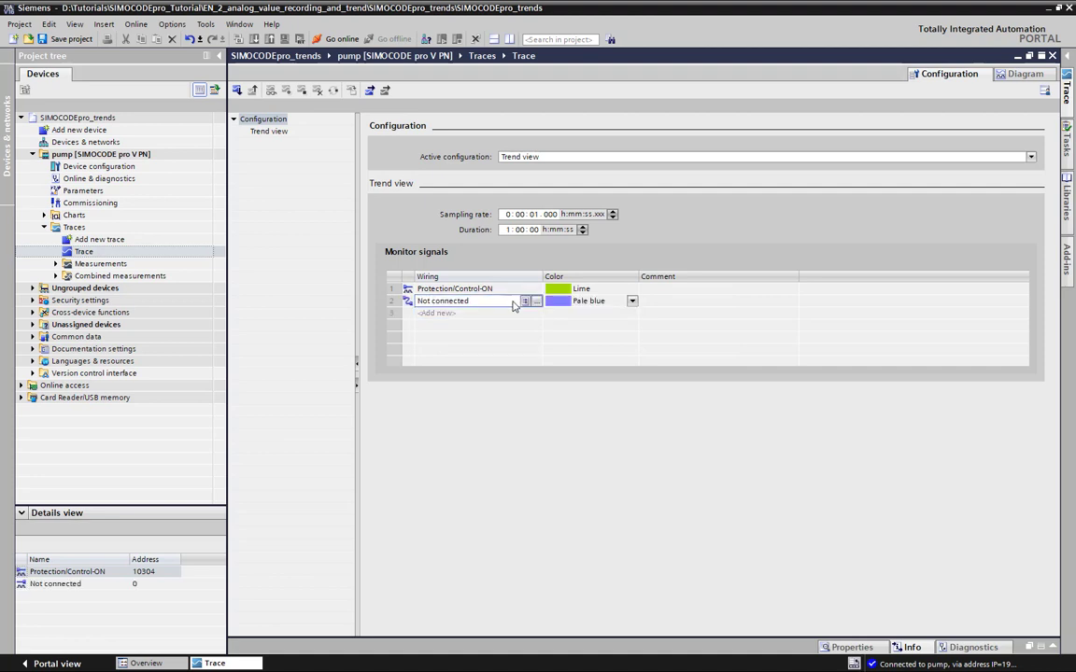
click(536, 301)
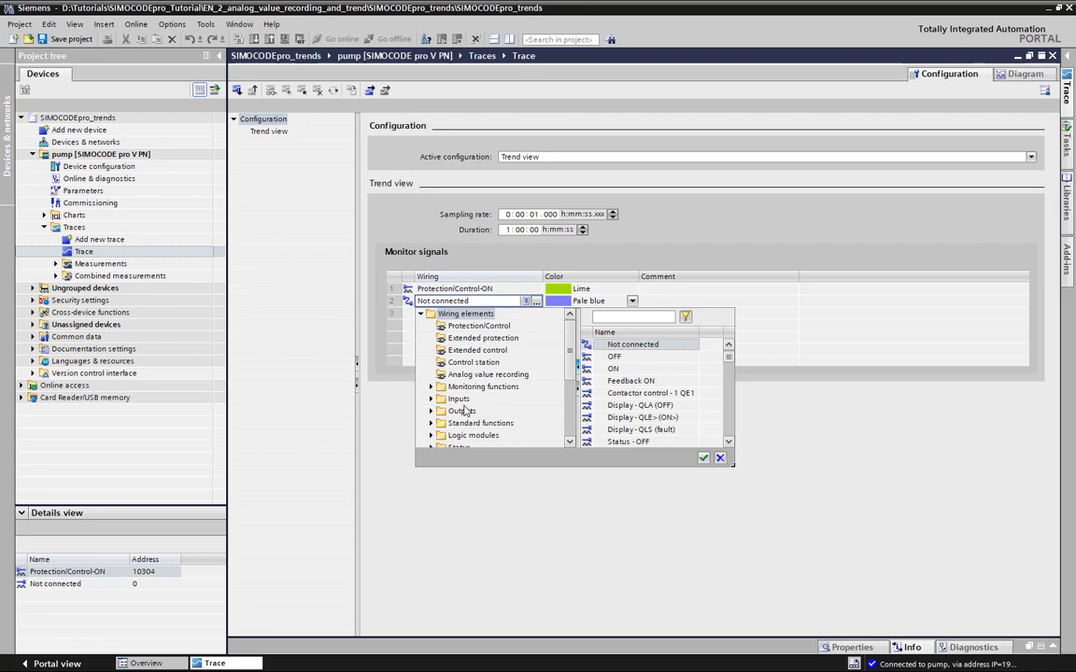
click(462, 411)
scroll(461, 411, down, 4)
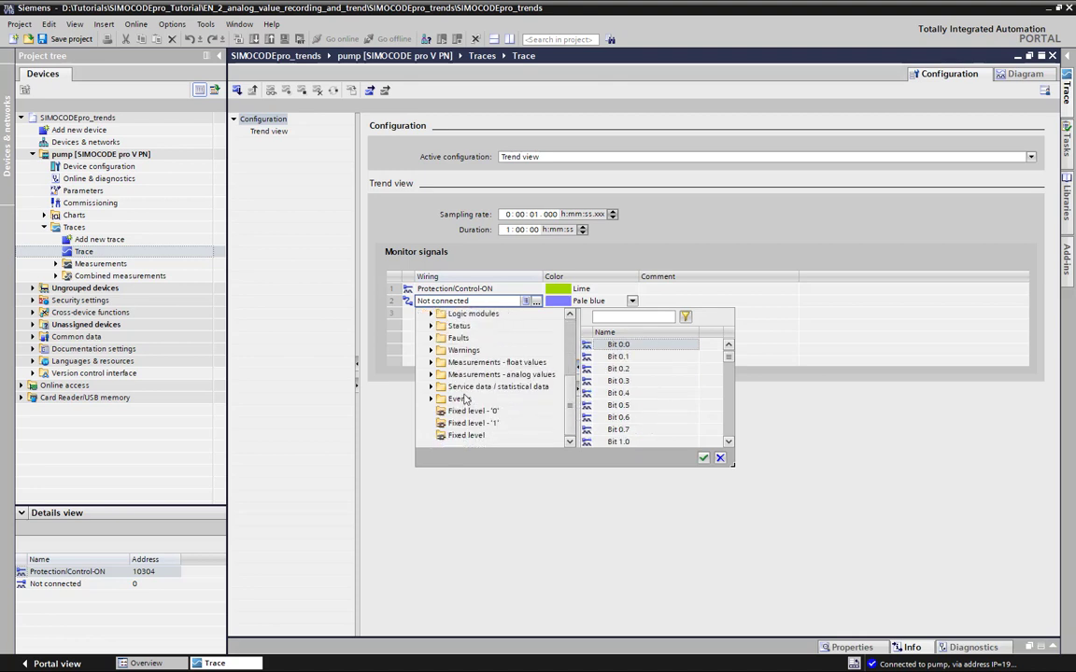
click(433, 375)
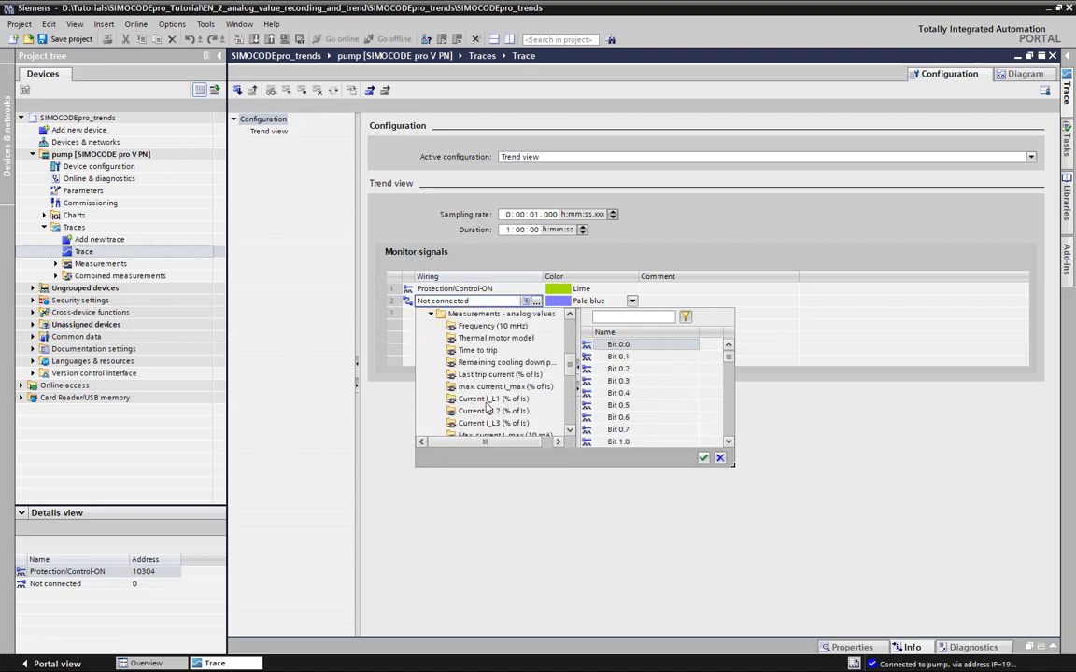
click(485, 400)
click(485, 400)
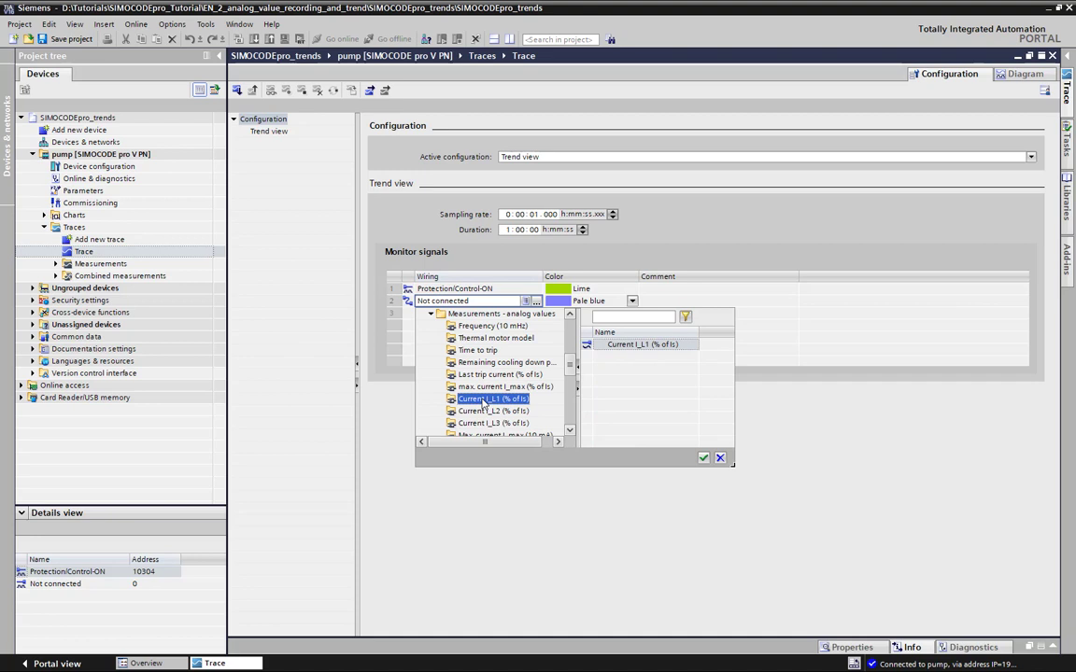
click(703, 457)
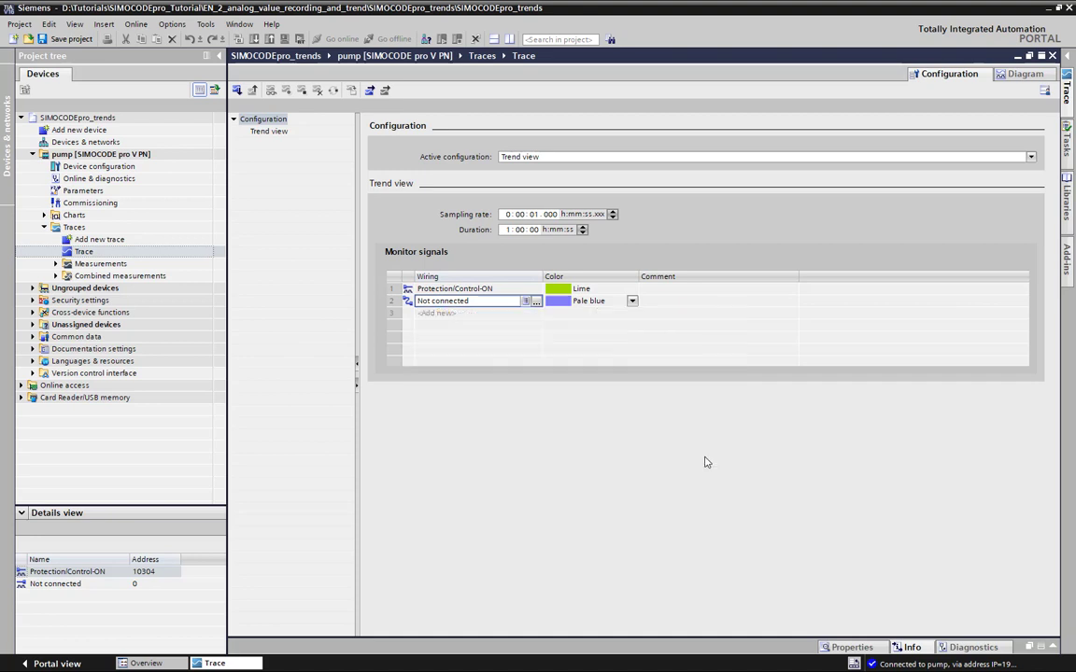
Add a third monitor signal wired to the analog measurement Current I_L2 (% of Is)
click(515, 314)
click(535, 313)
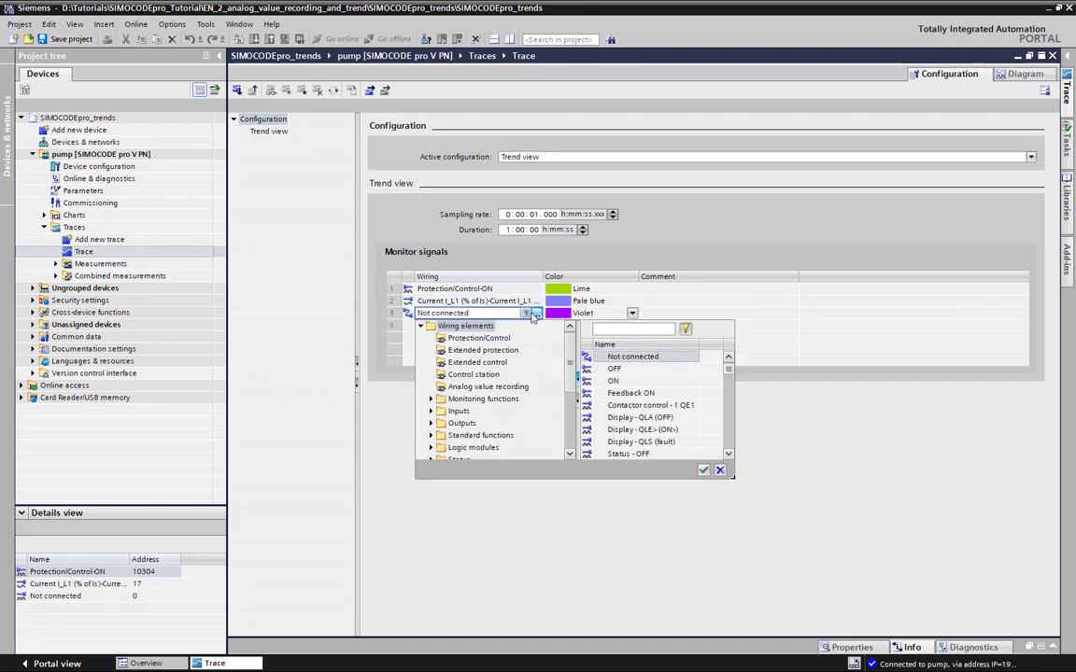
click(465, 414)
scroll(464, 416, down, 1)
scroll(464, 423, down, 3)
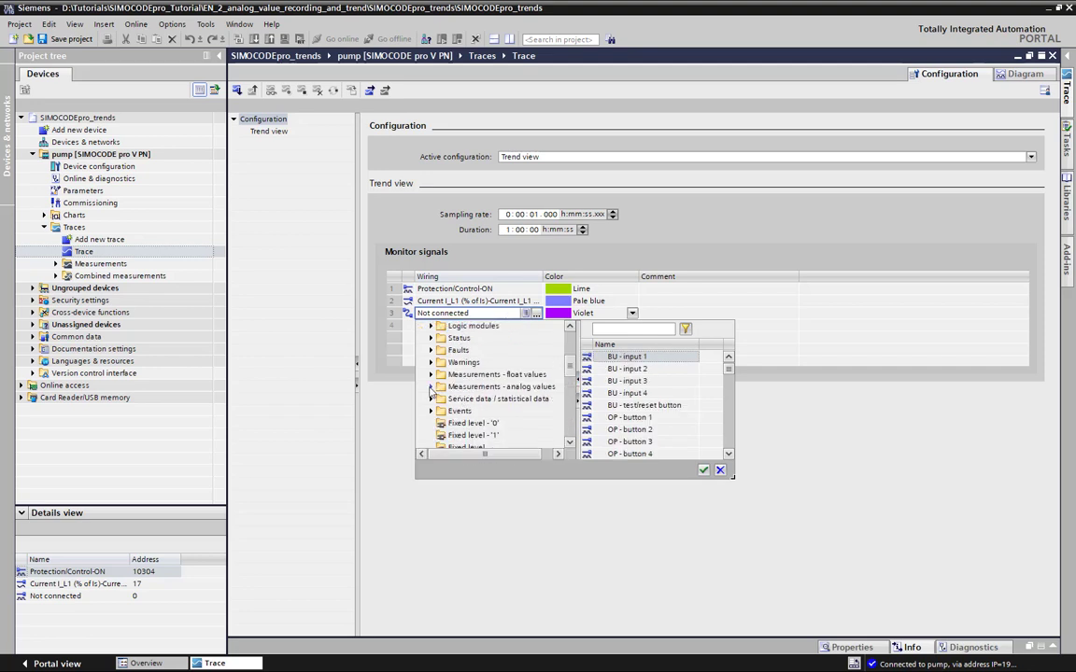
click(431, 388)
click(493, 424)
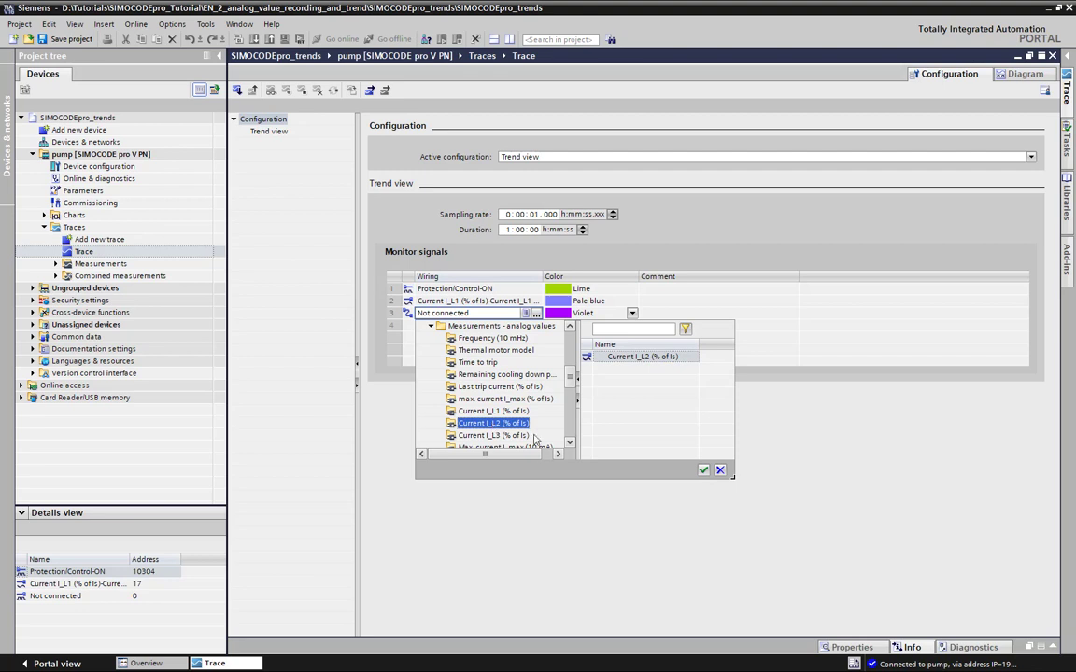
double_click(626, 356)
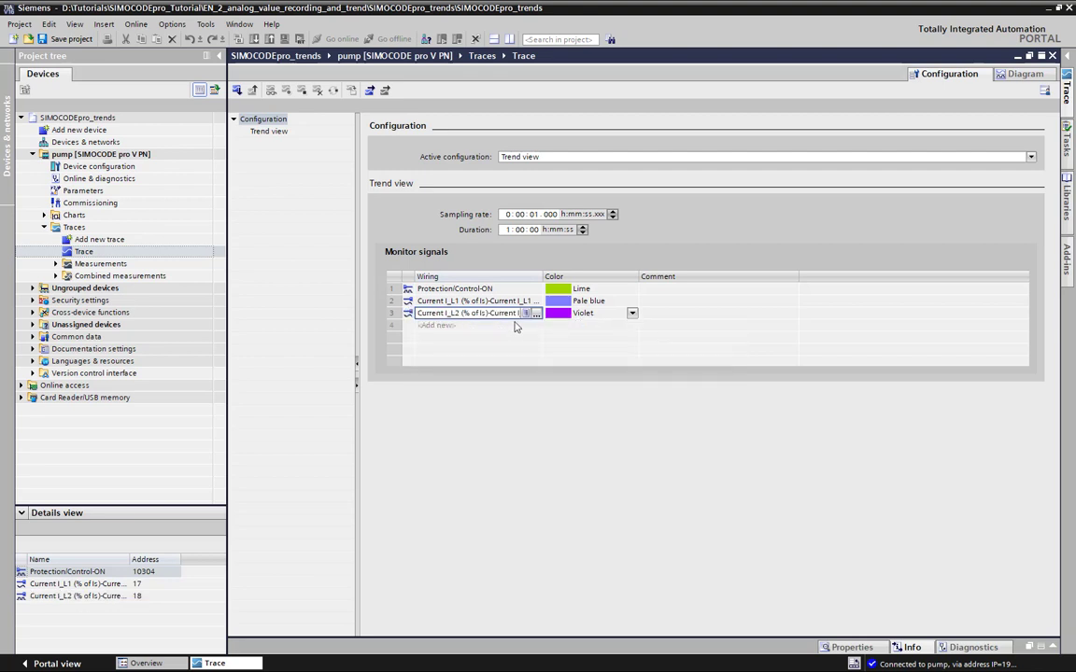
Add a fourth monitor signal wired to the analog measurement Current I_L3 (% of Is)
double_click(517, 325)
click(520, 327)
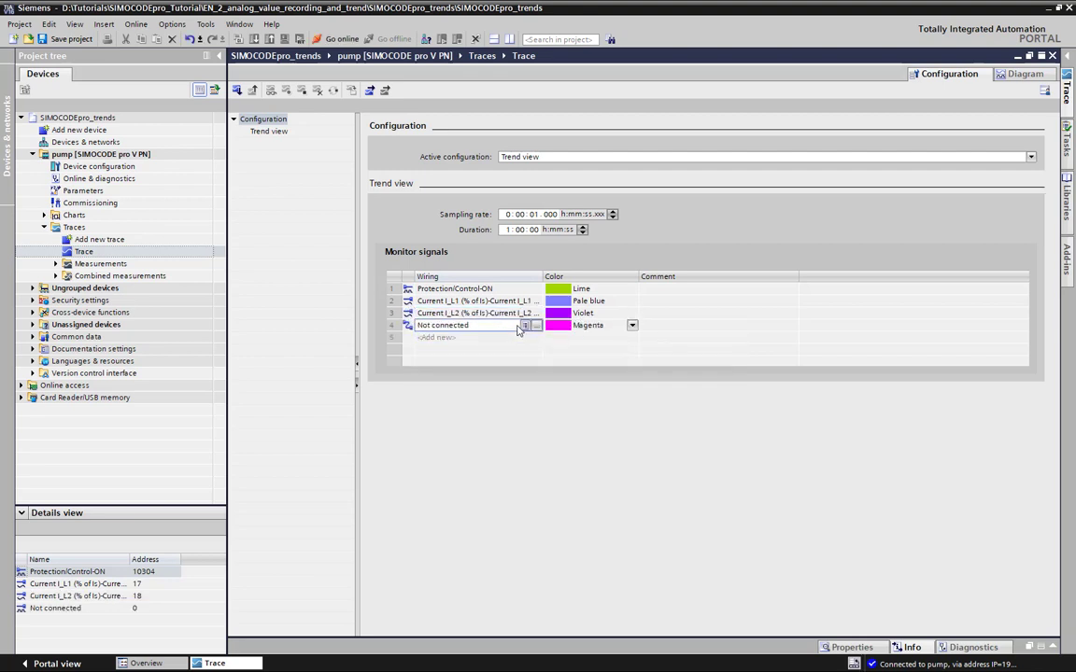
click(525, 327)
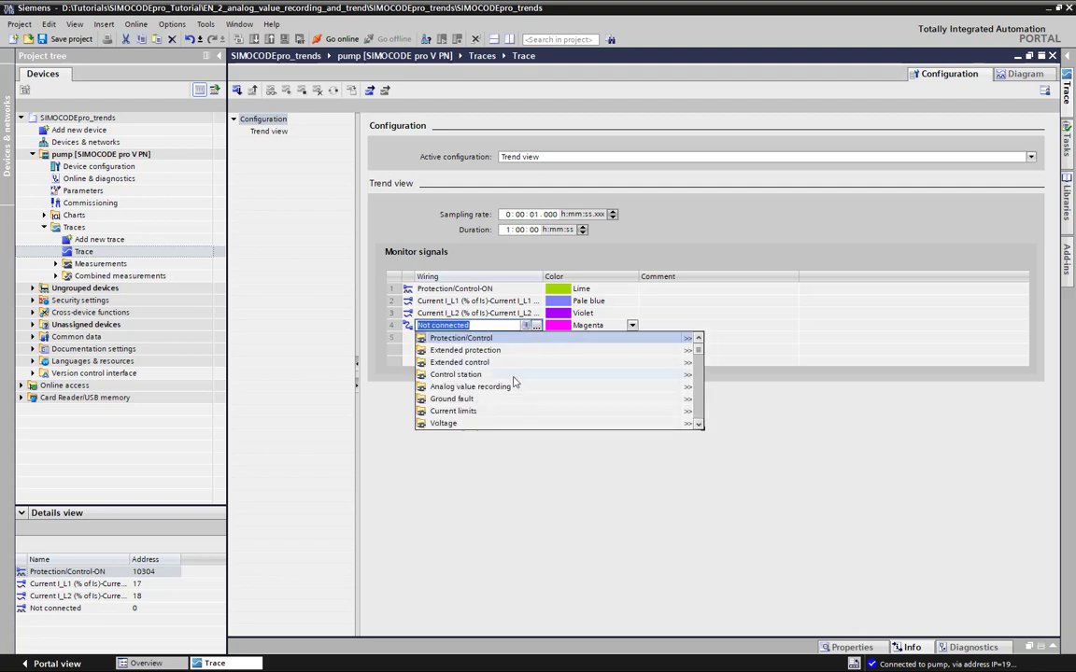
scroll(512, 383, down, 5)
scroll(512, 404, down, 10)
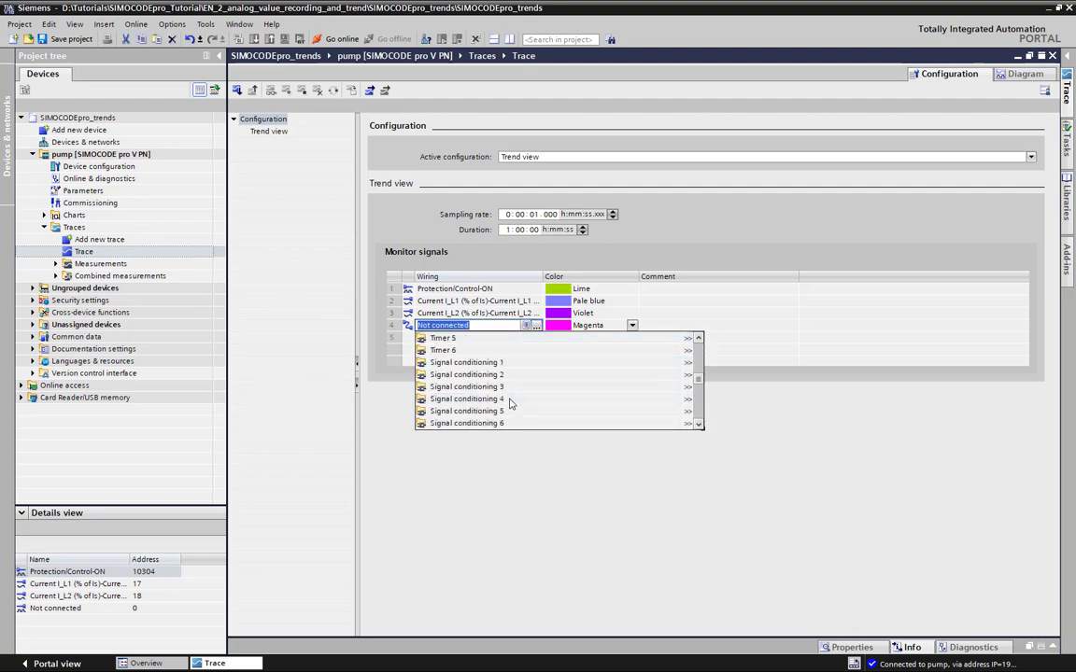
scroll(512, 403, down, 5)
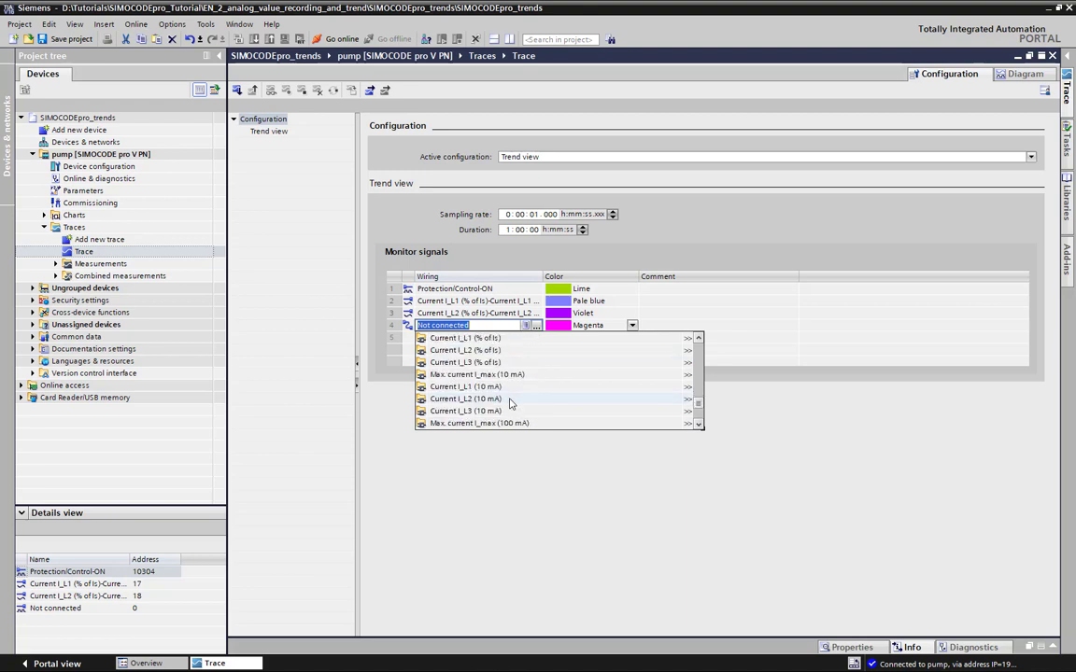
click(501, 364)
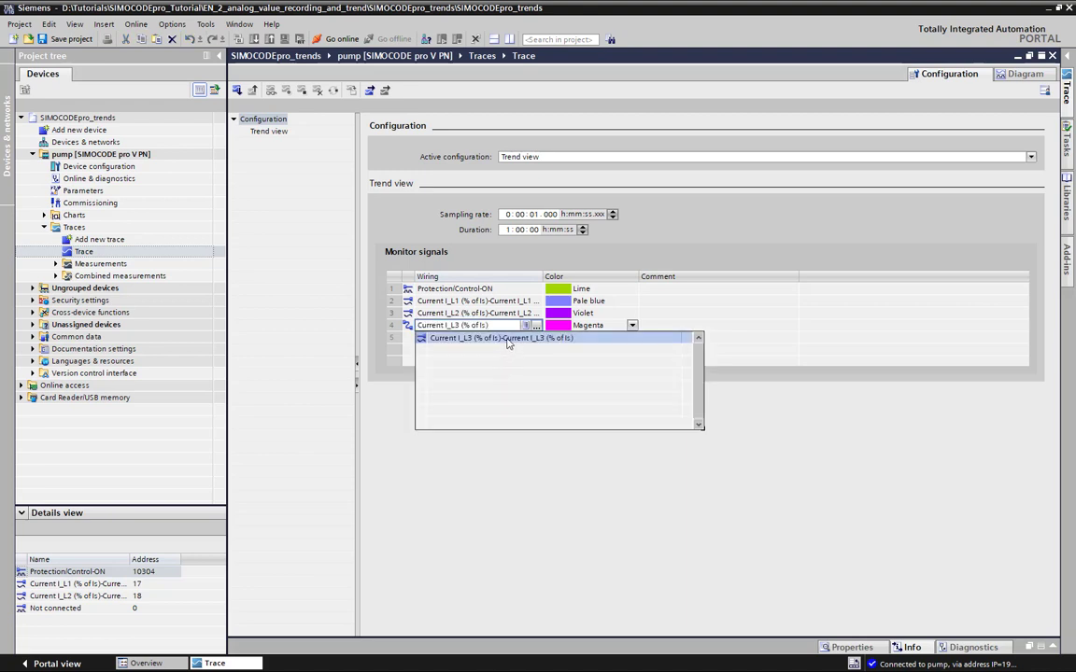
click(507, 338)
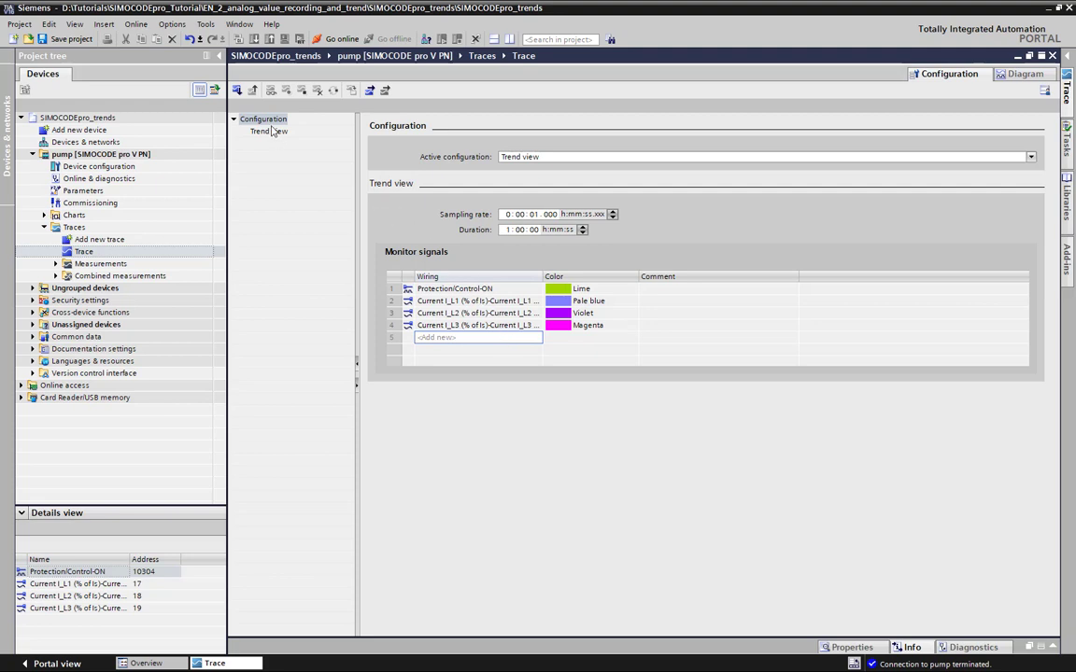
Transfer the trend view configuration to the pump to record its signals, and stop the recording
click(237, 90)
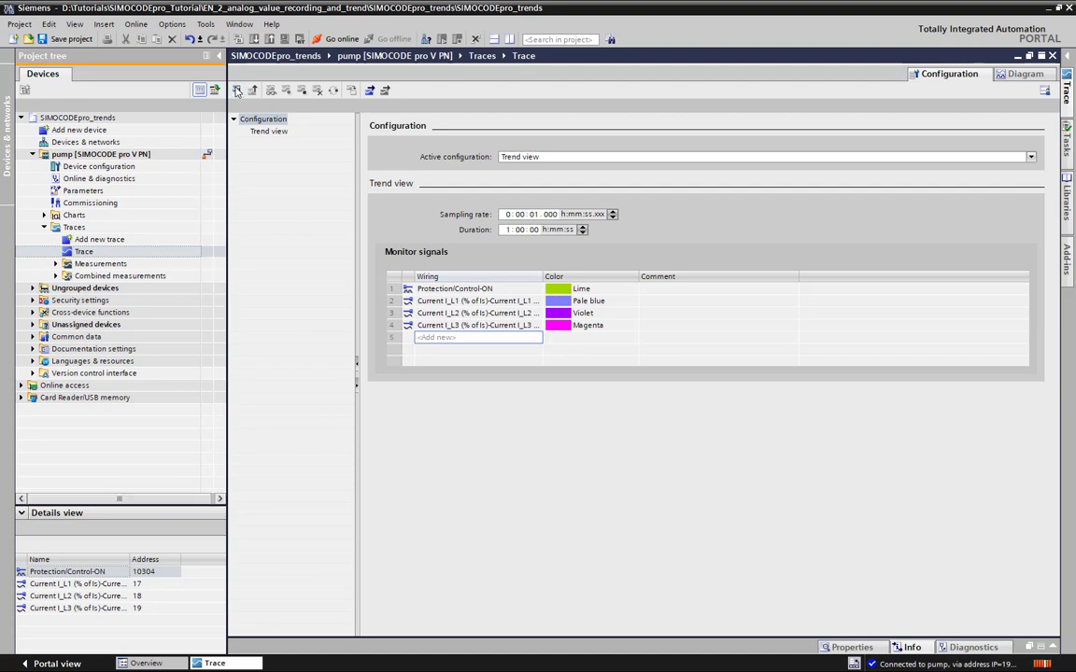
click(238, 90)
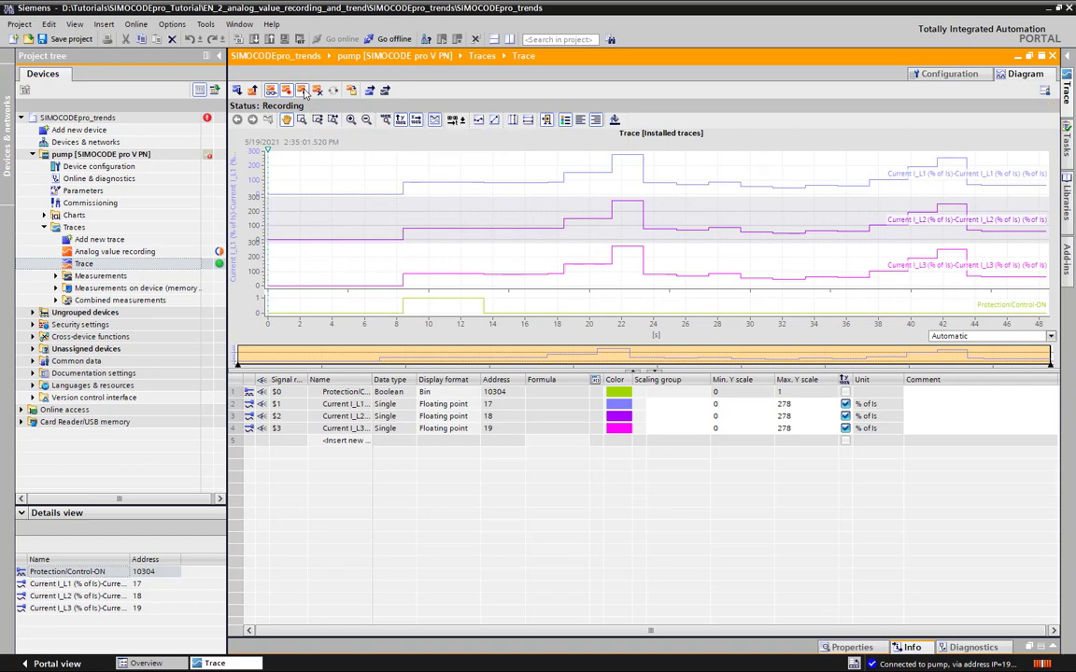
click(303, 92)
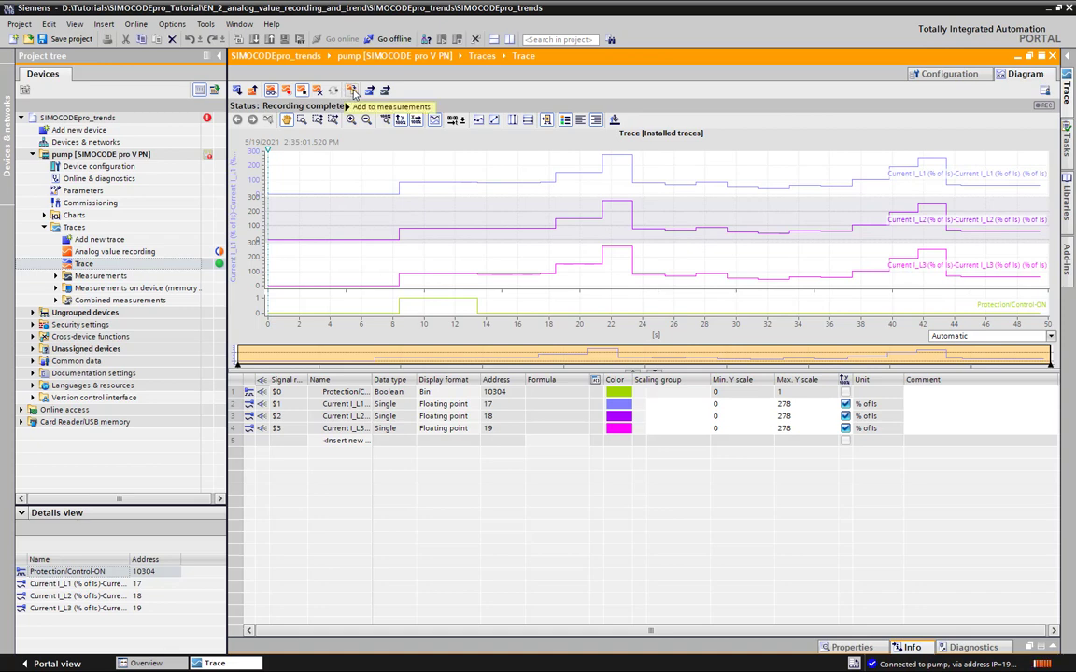
Add the completed trace recording to the project's measurements and rename it TraceRecording
click(352, 90)
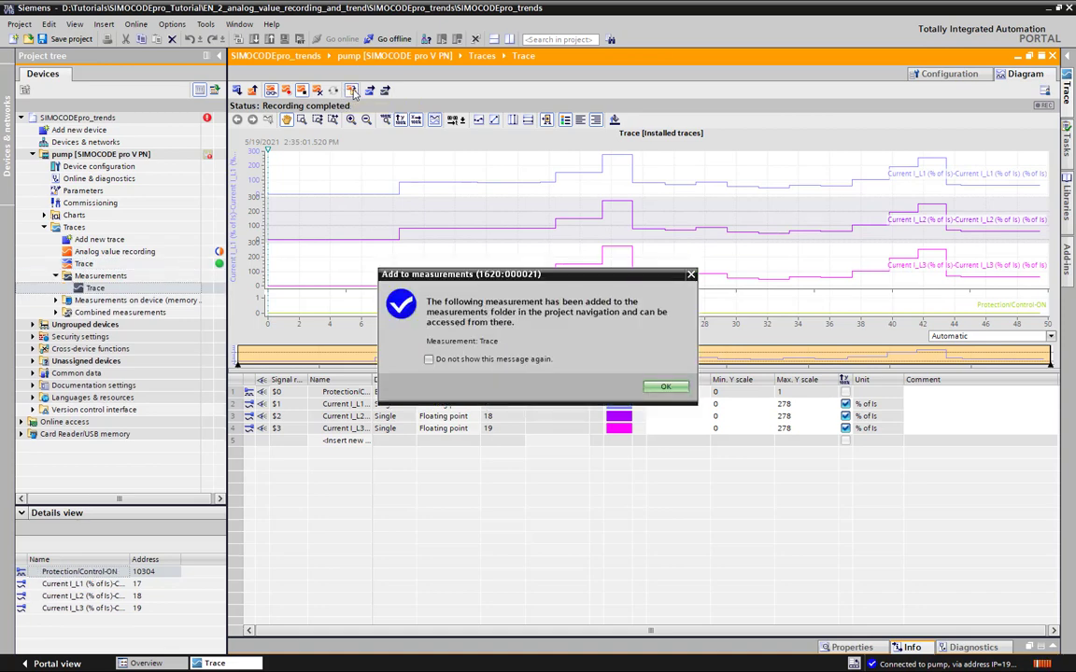
click(673, 390)
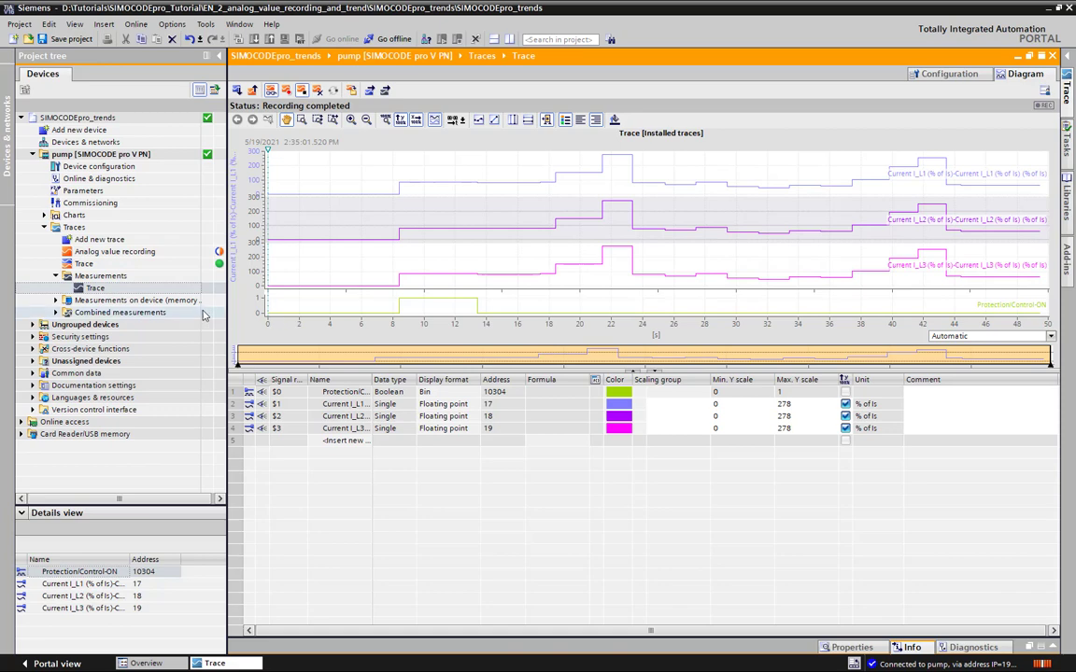
click(115, 290)
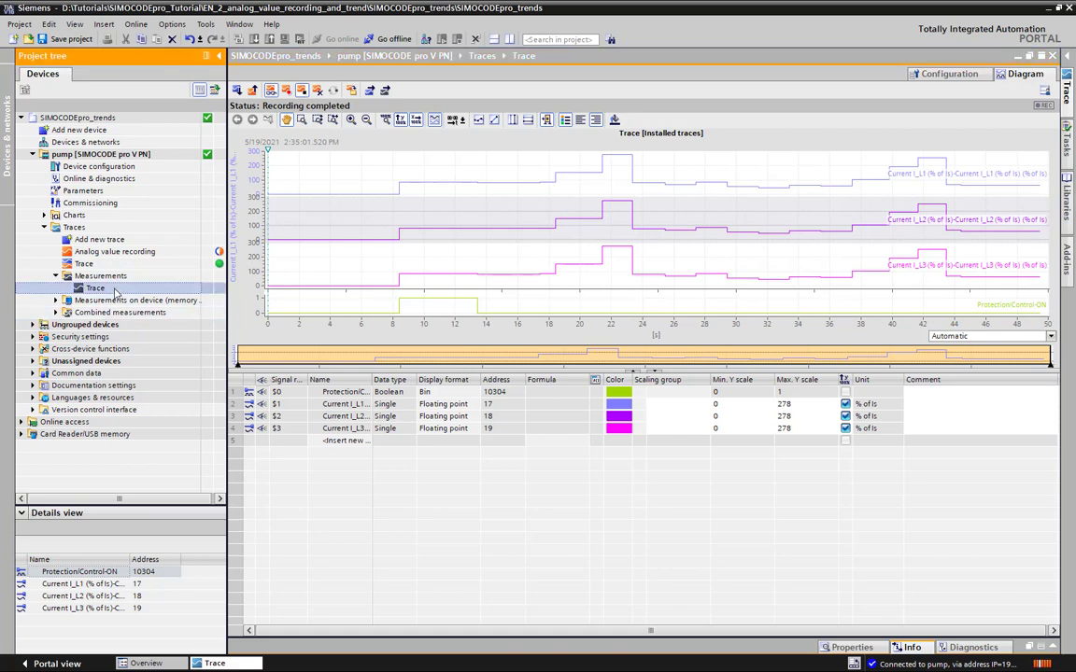
click(115, 290)
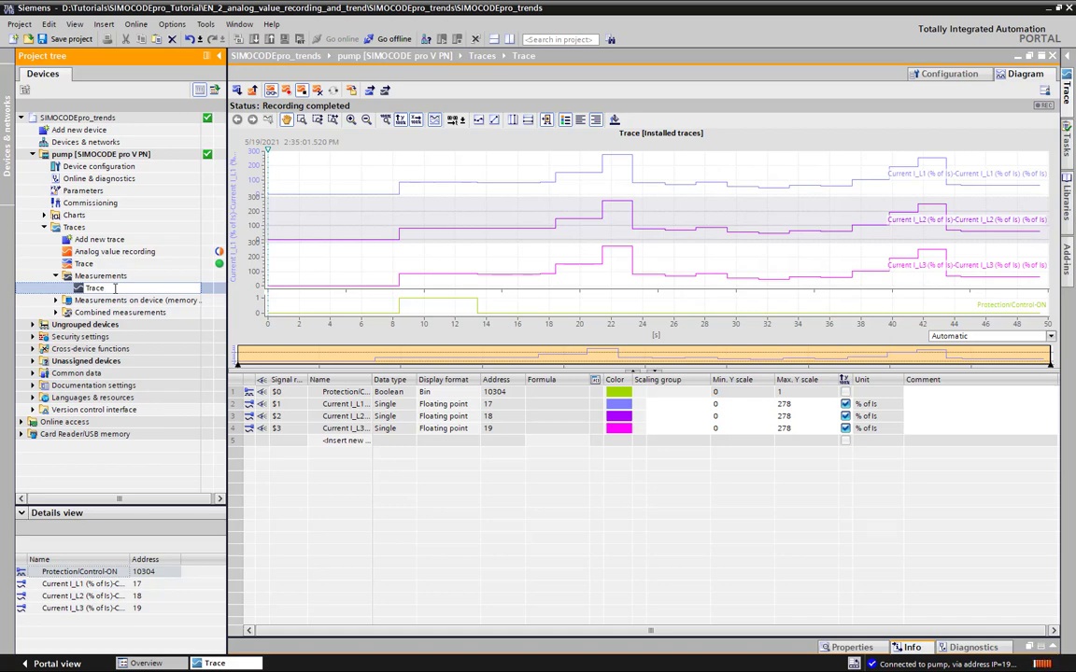
text(Recording)
key(Return)
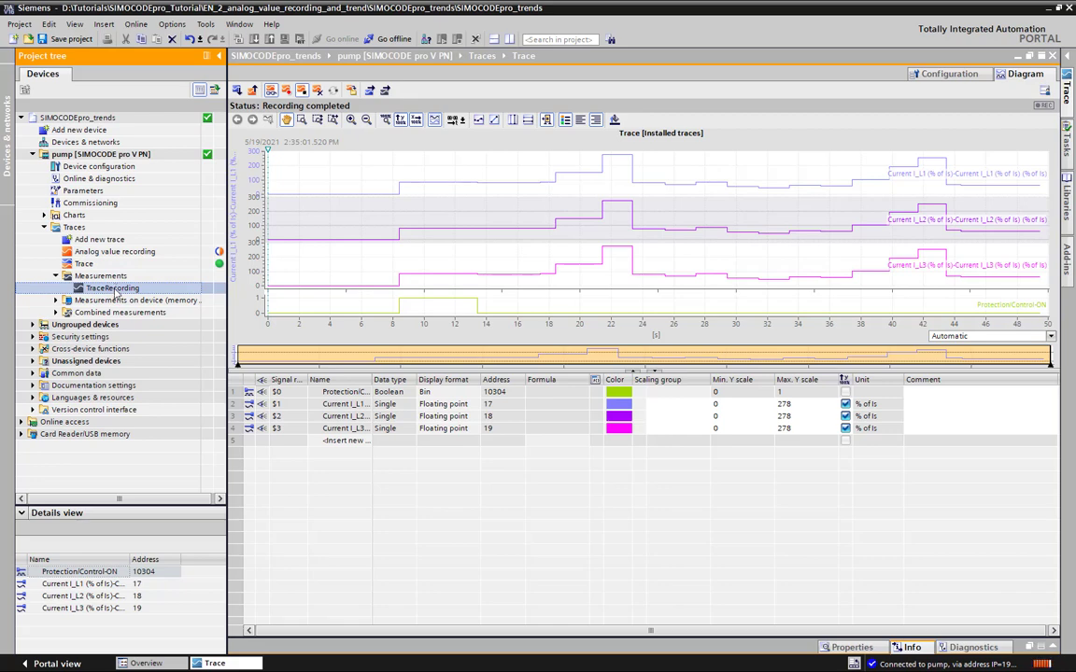
Export the TraceRecording measurement as the CSV file TraceRecording.csv in the SIMOCODEpro_Tutorial folder
right_click(114, 289)
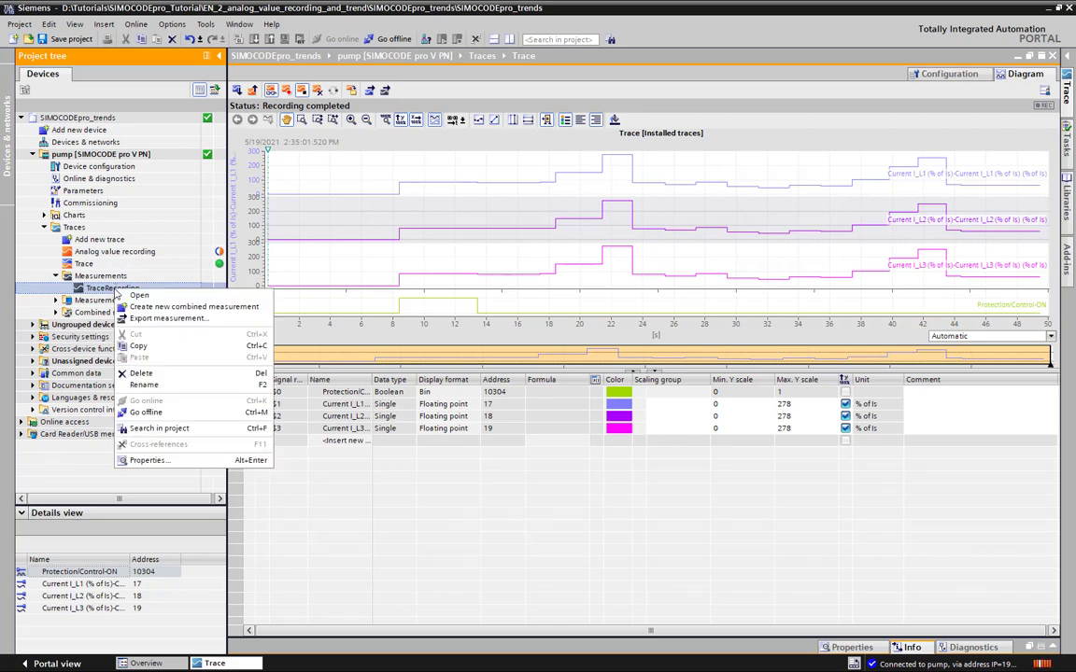
click(163, 319)
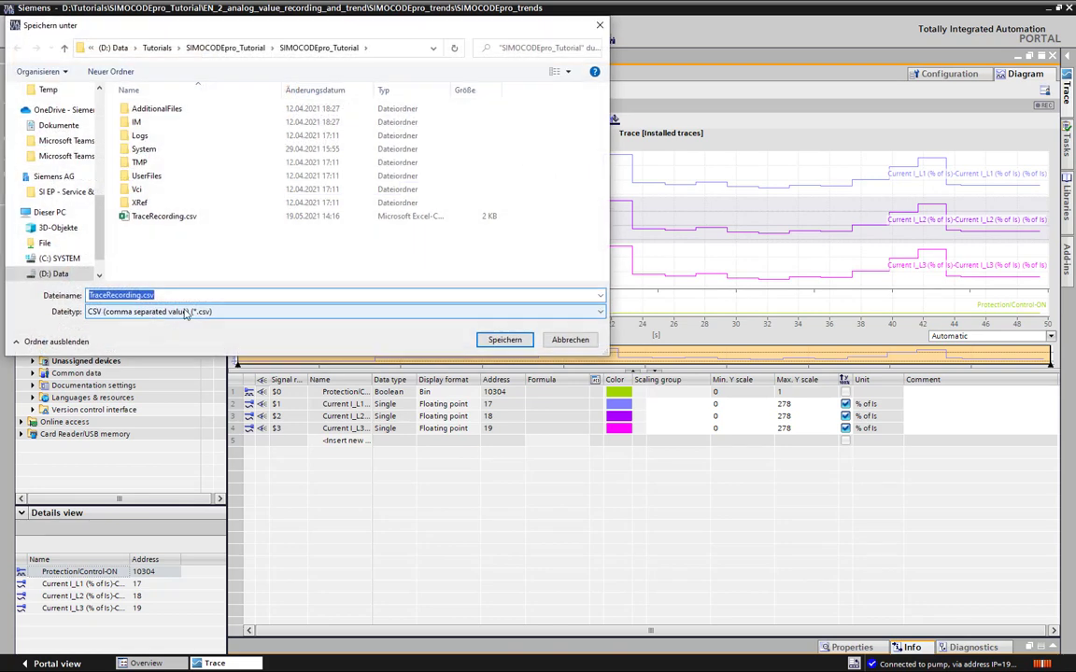
click(391, 319)
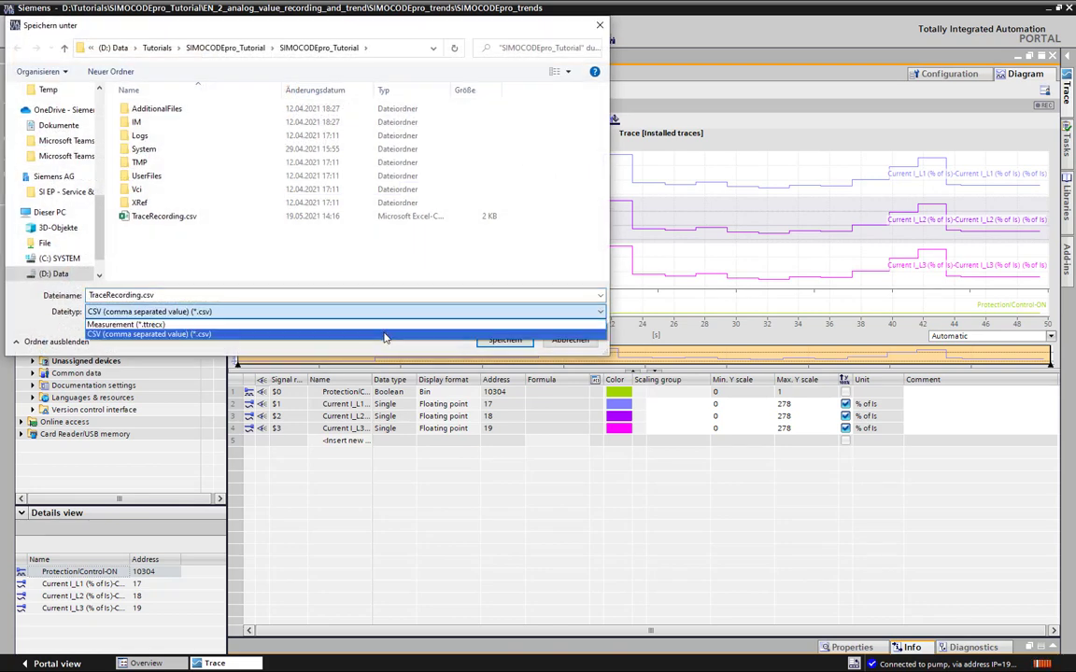
click(385, 337)
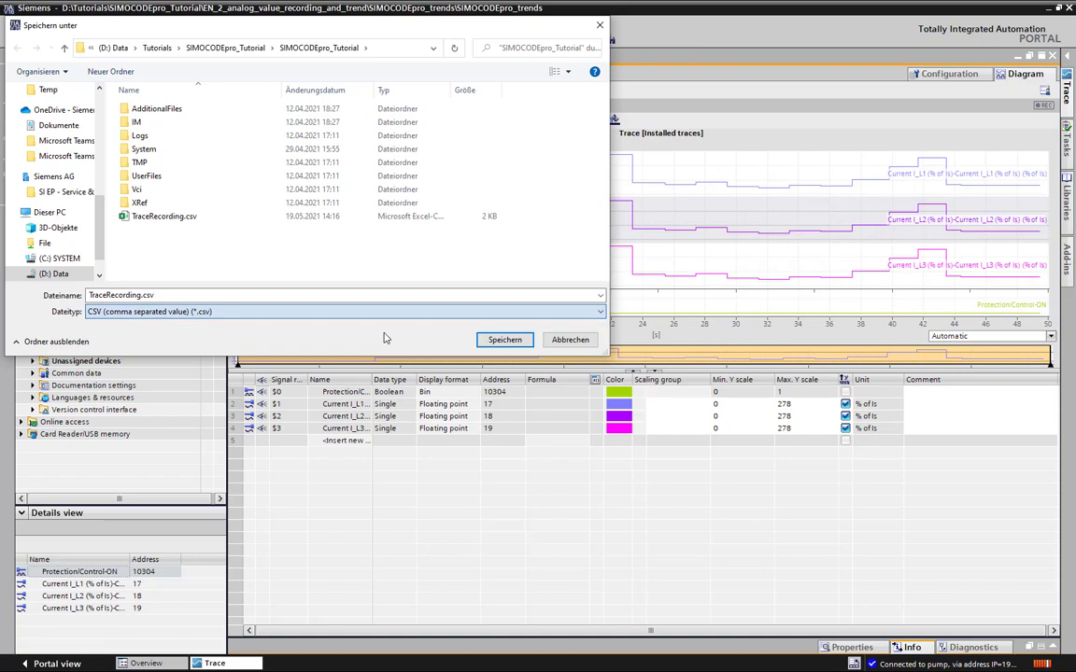
click(505, 341)
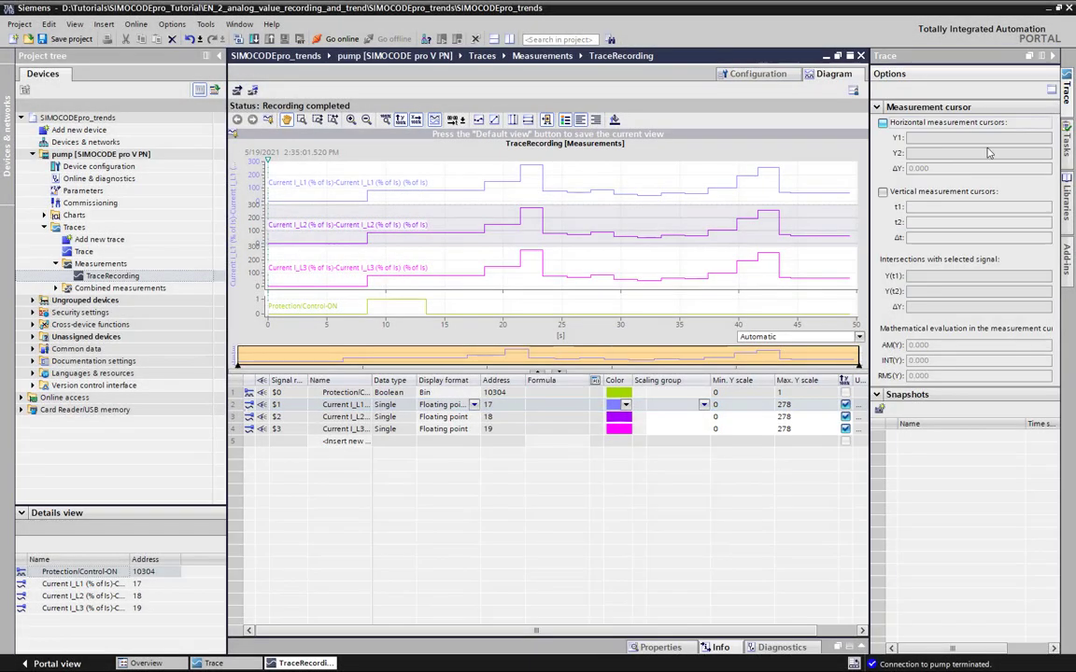
Enable horizontal and vertical measurement cursors in the TraceRecording diagram, placing t2 at about 42.2 s and Y1 at about 136.6
click(883, 123)
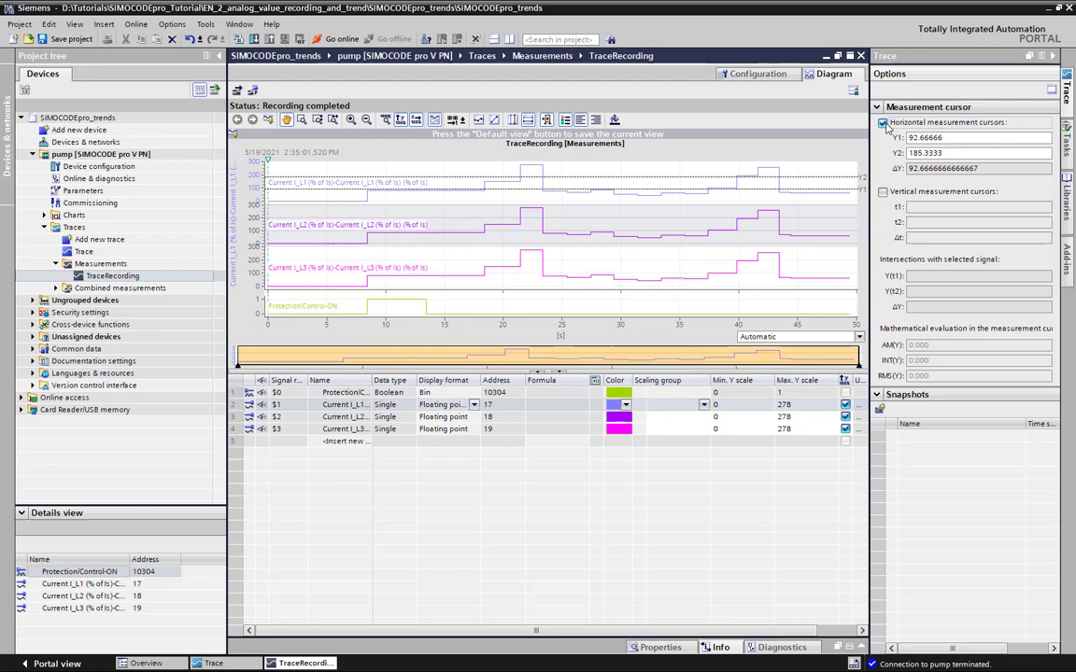
click(882, 192)
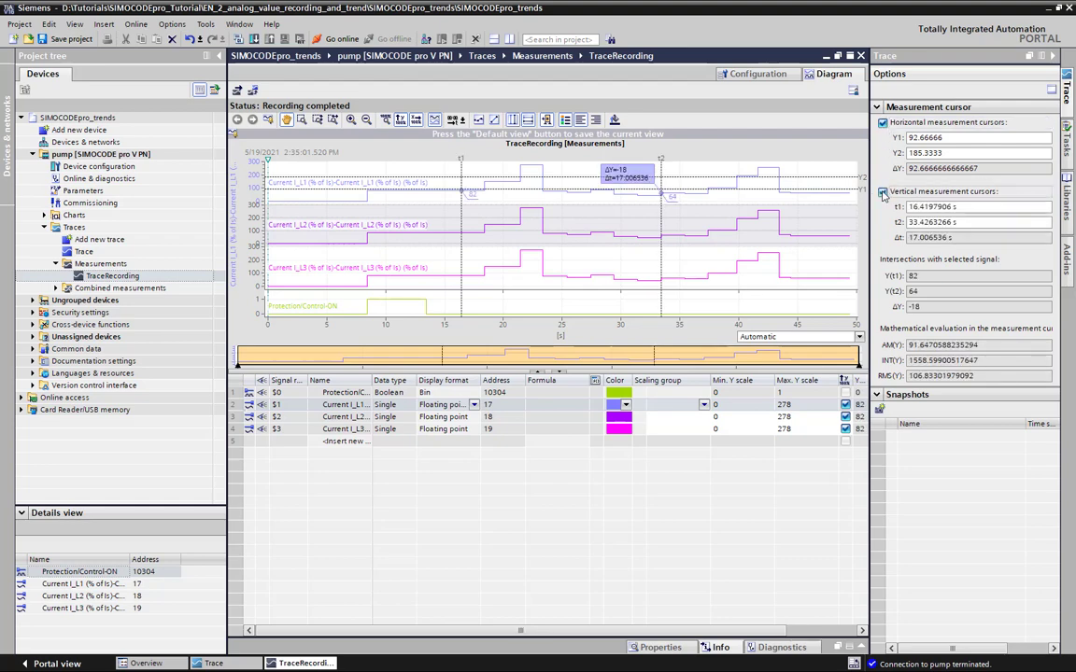
drag(661, 182, 764, 173)
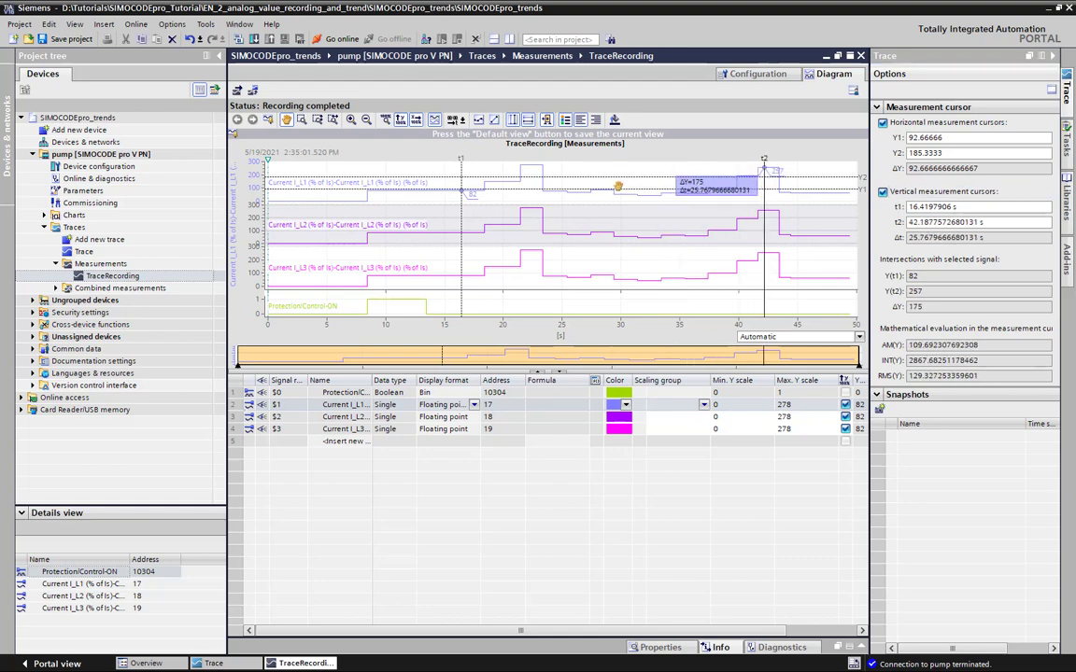
mouse_move(618, 187)
mouse_down()
mouse_move(623, 252)
mouse_move(635, 183)
mouse_up()
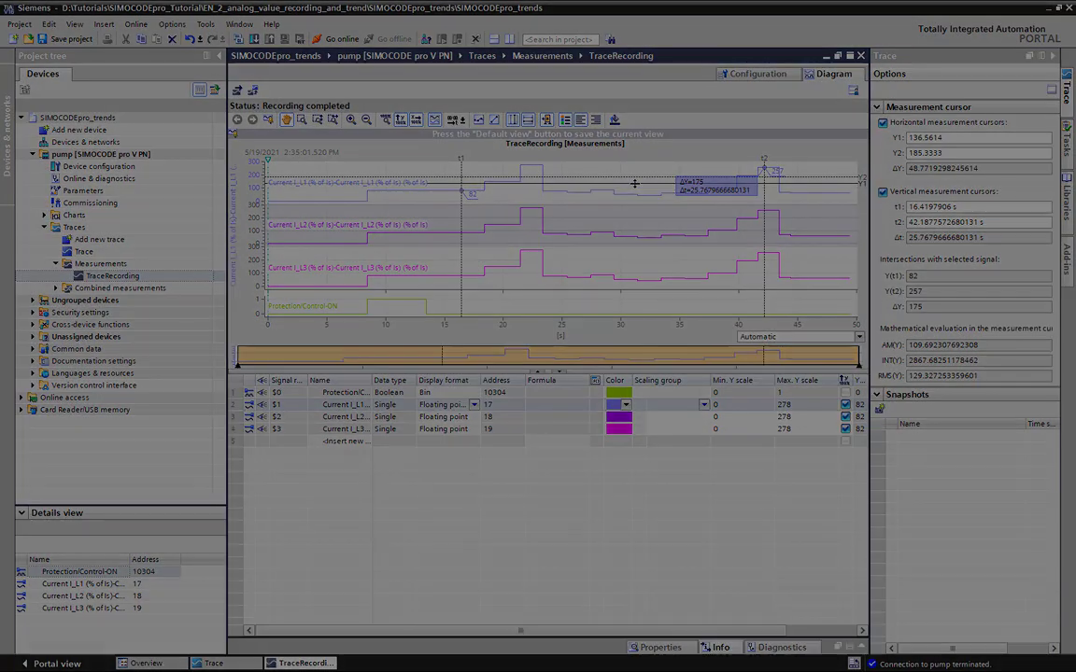